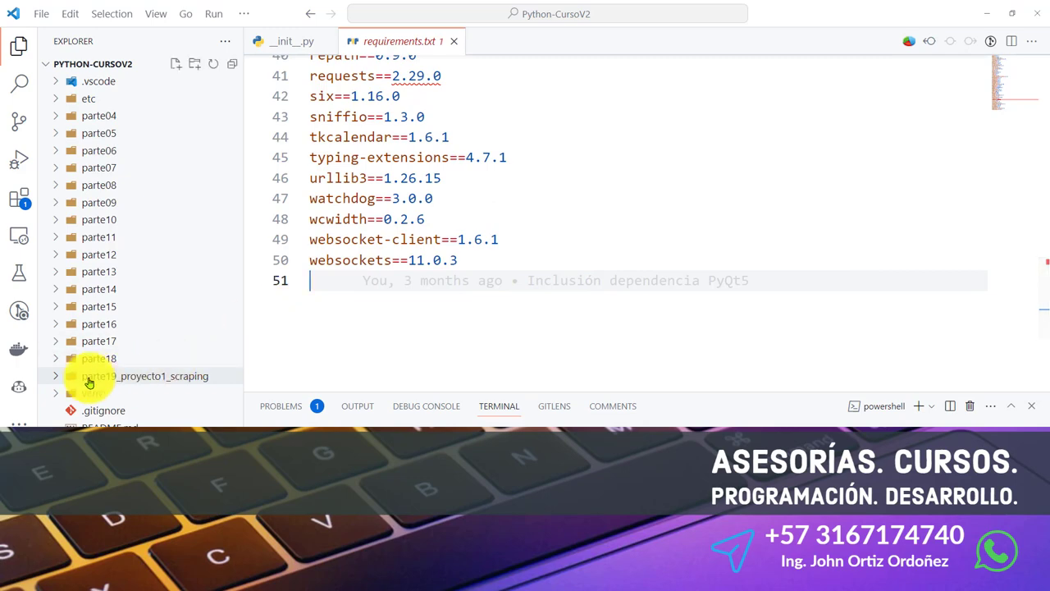
Step: Create an empty demo_flet.py file inside the parte19_proyecto1_scraping folder
{"action": "left_click", "coordinate": [121, 379]}
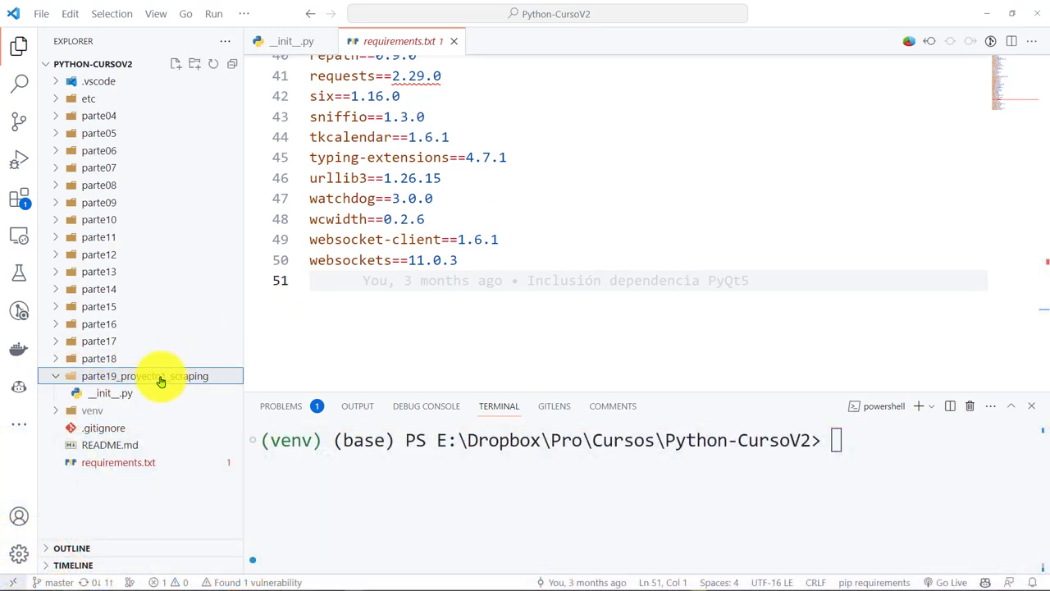
{"action": "right_click", "coordinate": [163, 380]}
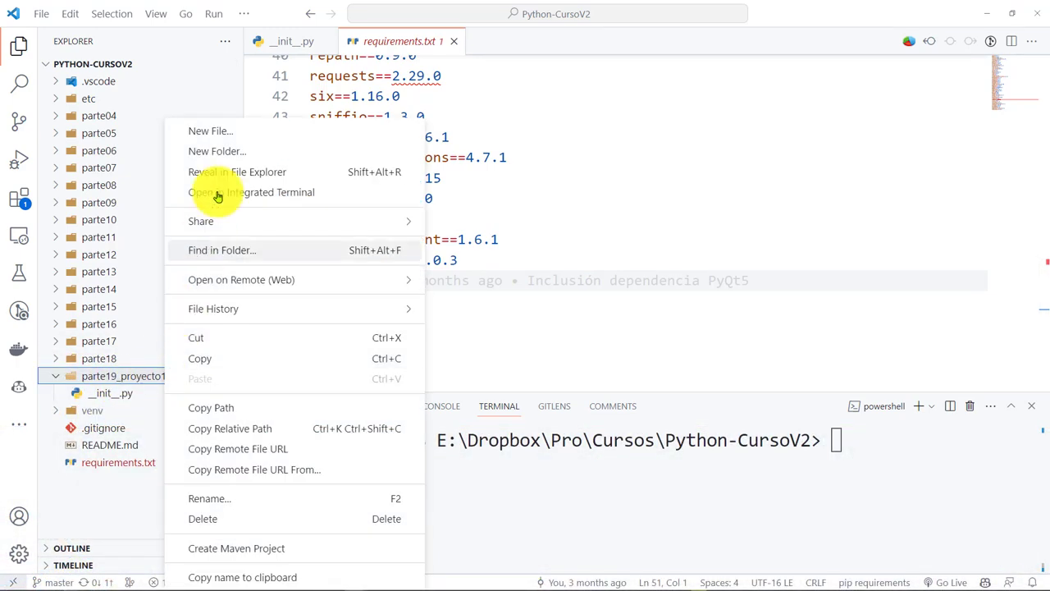
{"action": "left_click", "coordinate": [246, 133]}
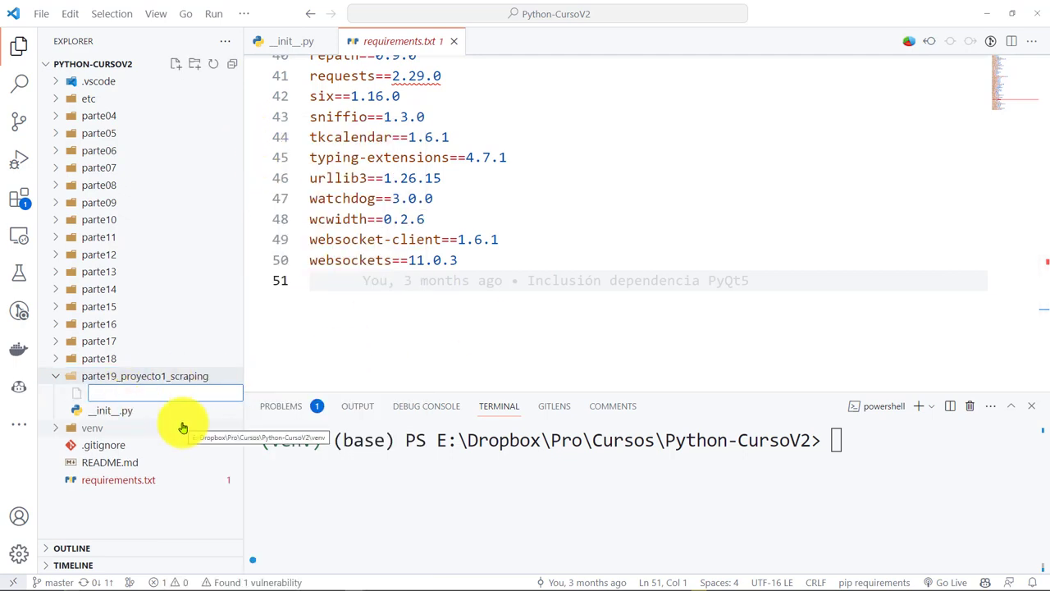
{"action": "type", "text": "demo_flet.py"}
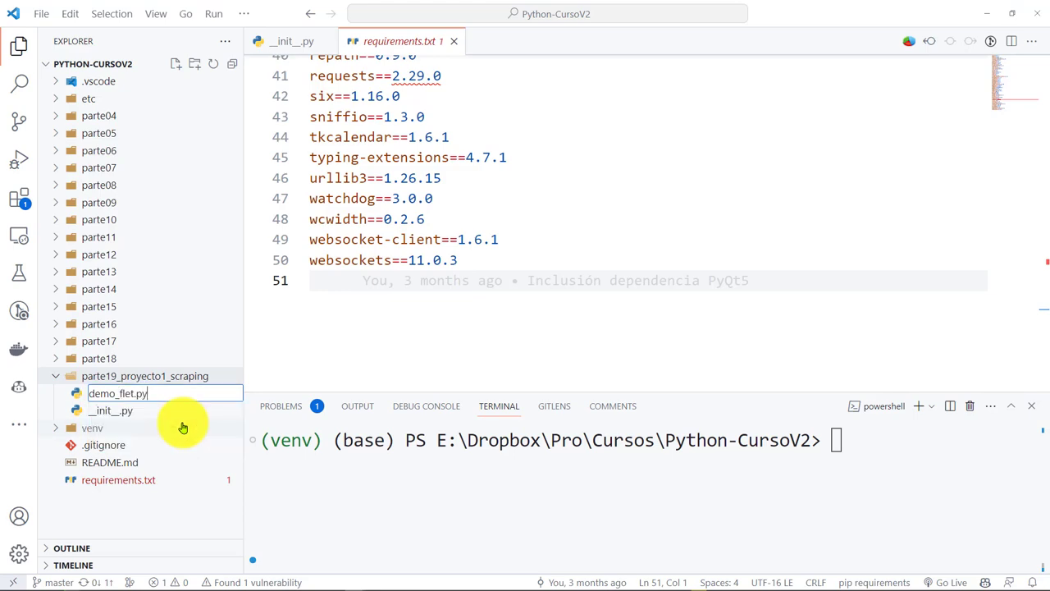
{"action": "key", "text": "Return"}
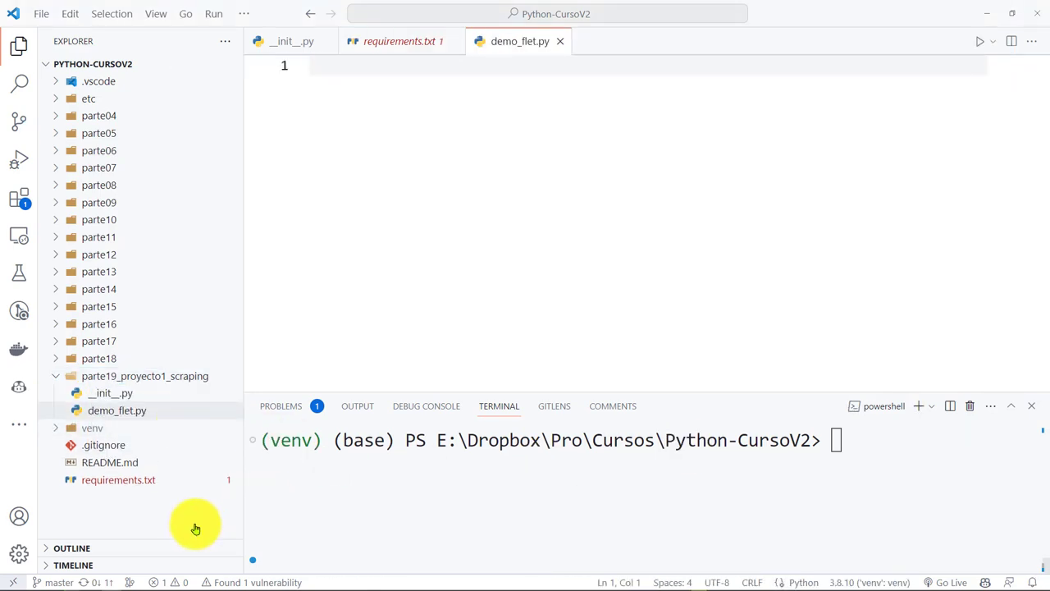
{"action": "key", "text": "alt+Tab"}
Step: Copy the counter.py sample code from the Flet docs' Introduction page
{"action": "scroll", "coordinate": [490, 404], "scroll_direction": "down", "scroll_amount": 3}
{"action": "scroll", "coordinate": [517, 397], "scroll_direction": "down", "scroll_amount": 4}
{"action": "scroll", "coordinate": [525, 412], "scroll_direction": "down", "scroll_amount": 4}
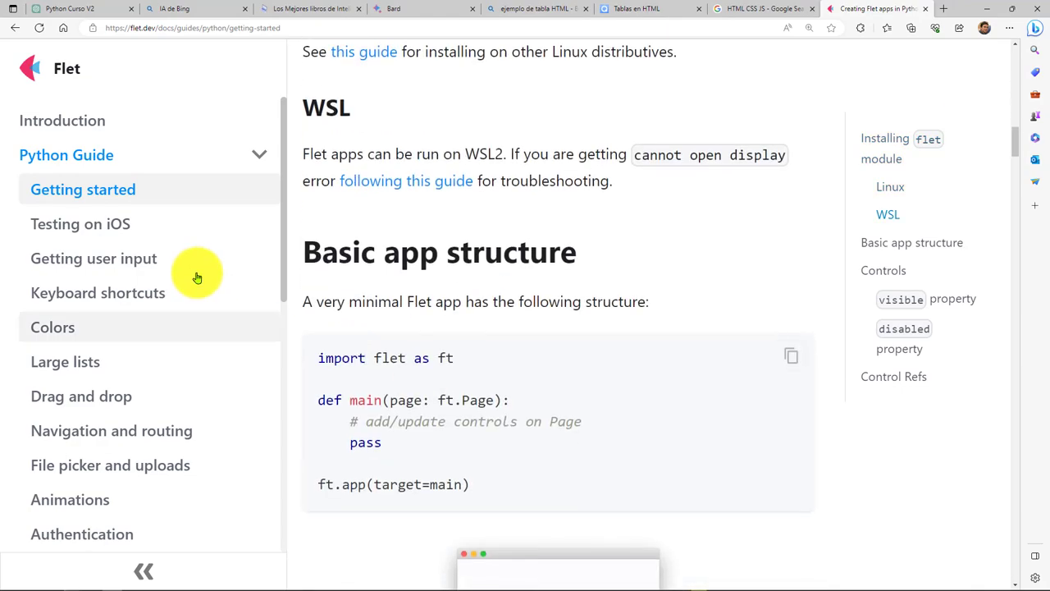
{"action": "scroll", "coordinate": [196, 274], "scroll_direction": "up", "scroll_amount": 2}
{"action": "left_click", "coordinate": [78, 123]}
{"action": "scroll", "coordinate": [575, 328], "scroll_direction": "down", "scroll_amount": 5}
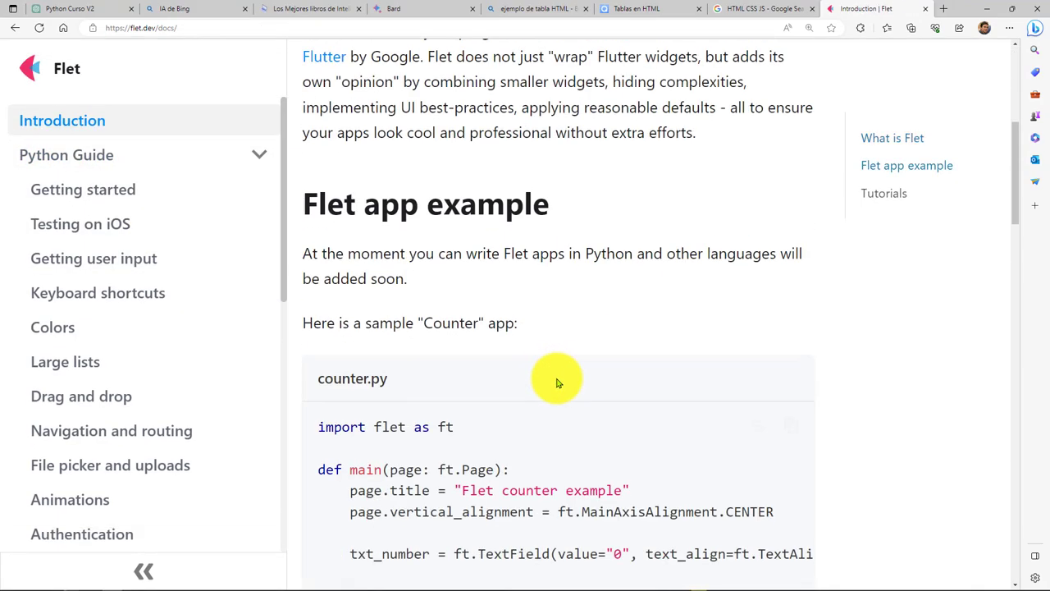
{"action": "scroll", "coordinate": [558, 356], "scroll_direction": "down", "scroll_amount": 2}
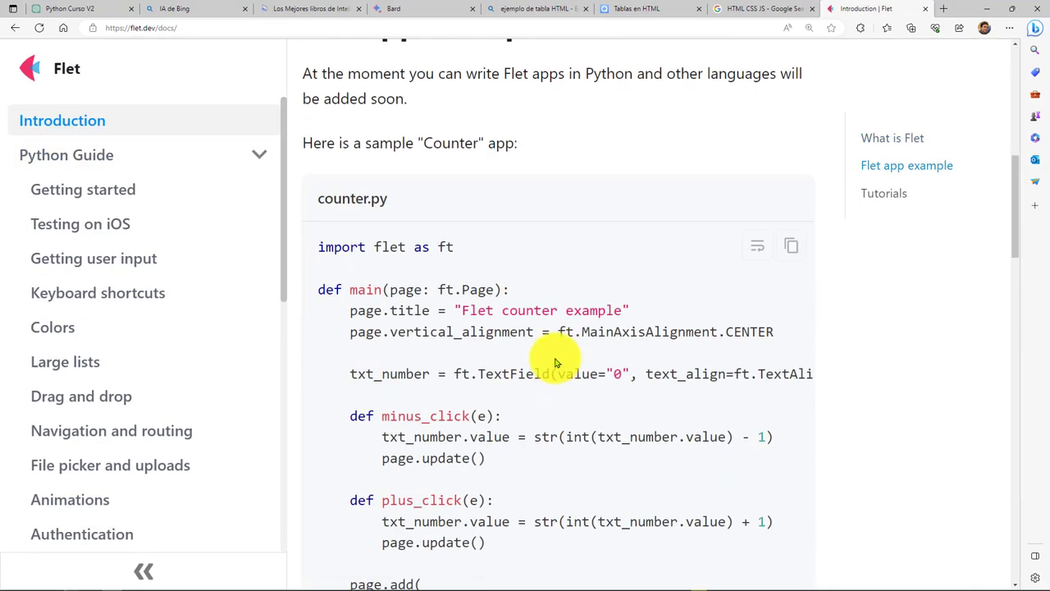
{"action": "left_click", "coordinate": [791, 250]}
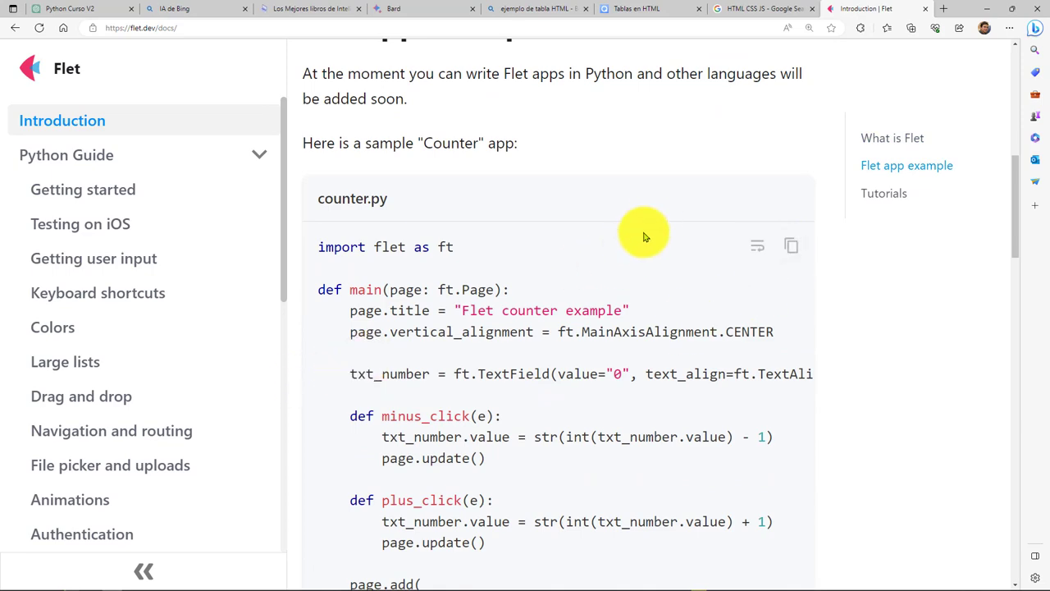
Step: Paste the Flet counter sample into demo_flet.py and add blank lines after the import
{"action": "key", "text": "alt+Tab"}
{"action": "key", "text": "ctrl+v"}
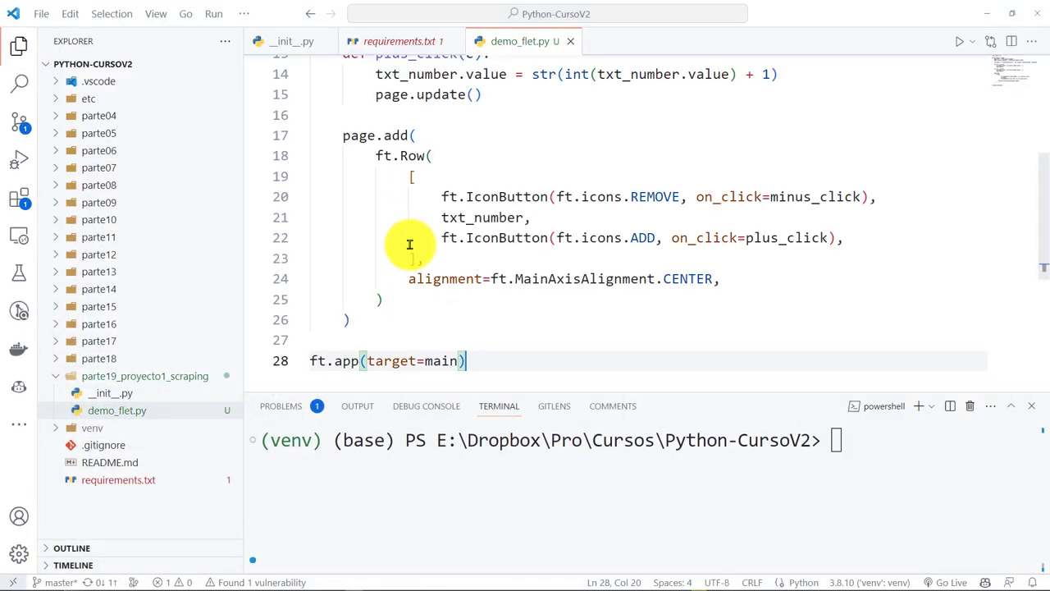
{"action": "key", "text": "Return"}
{"action": "scroll", "coordinate": [503, 321], "scroll_direction": "up", "scroll_amount": 3}
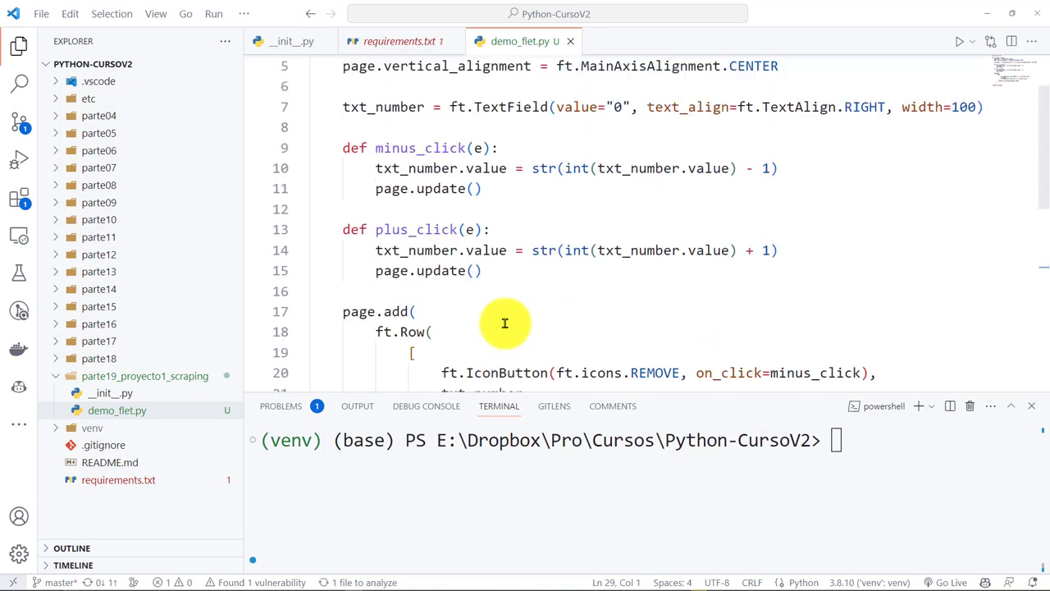
{"action": "scroll", "coordinate": [515, 283], "scroll_direction": "up", "scroll_amount": 2}
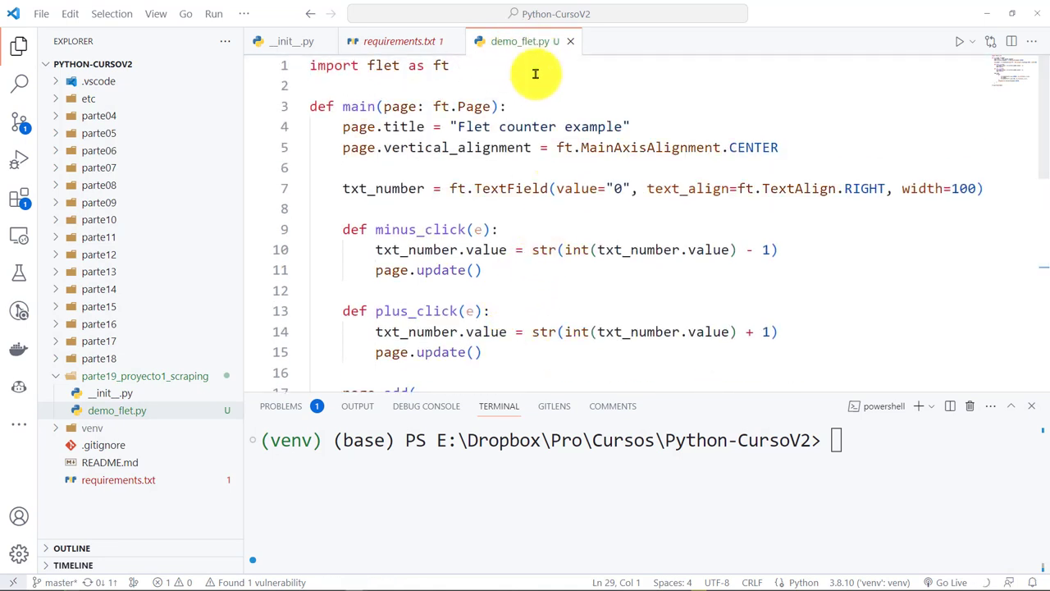
{"action": "left_click", "coordinate": [481, 78]}
{"action": "key", "text": "Return"}
{"action": "type", "text": "cd pa"}
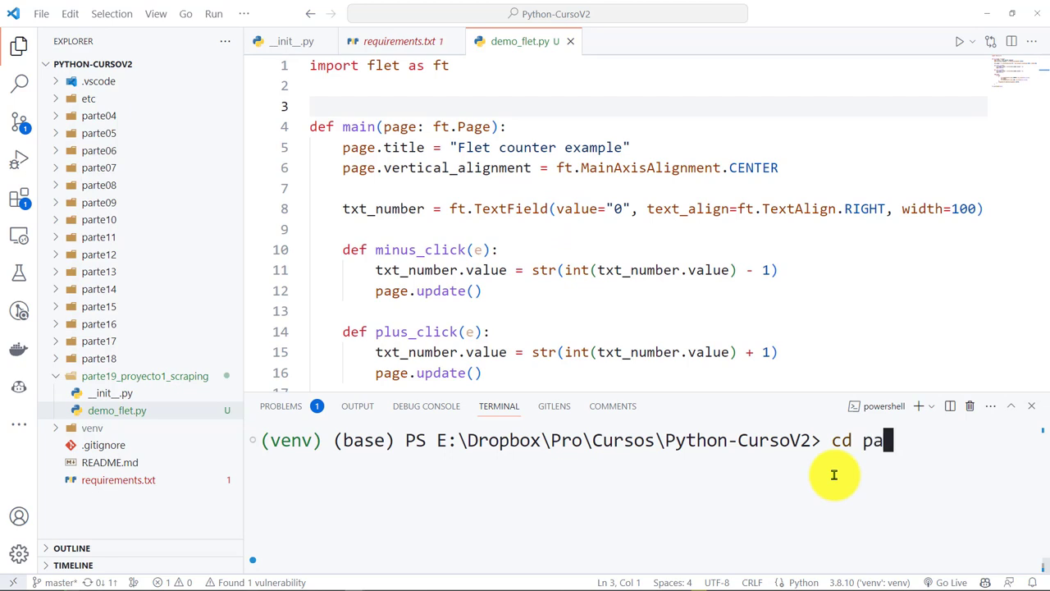
Step: In the terminal, cd into parte19_proyecto1_scraping, run dir, then run python .\demo_flet.py
{"action": "type", "text": "rte19"}
{"action": "key", "text": "Tab"}
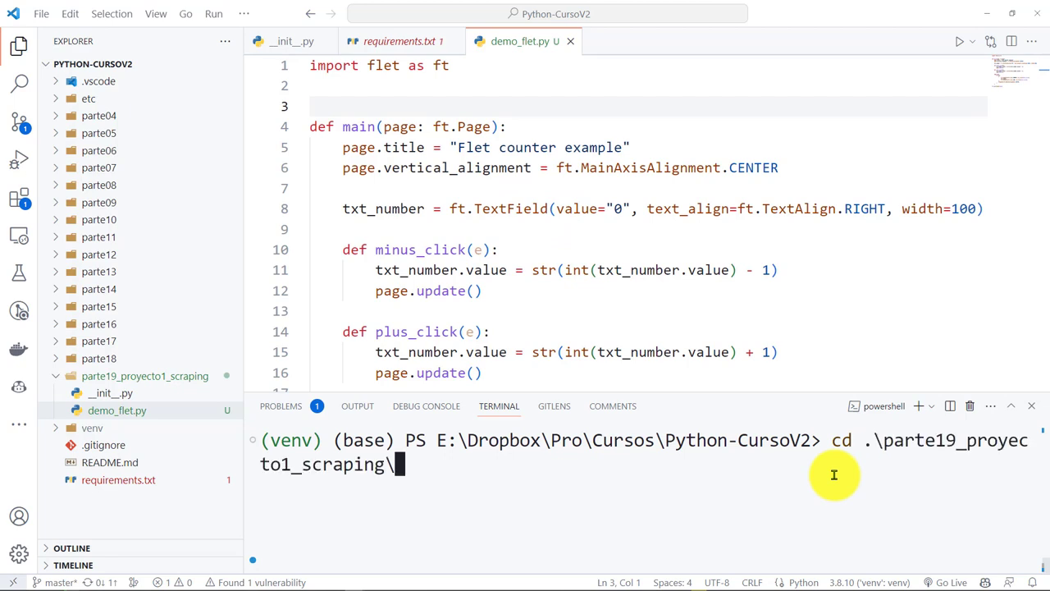
{"action": "type", "text": "dir"}
{"action": "key", "text": "Return"}
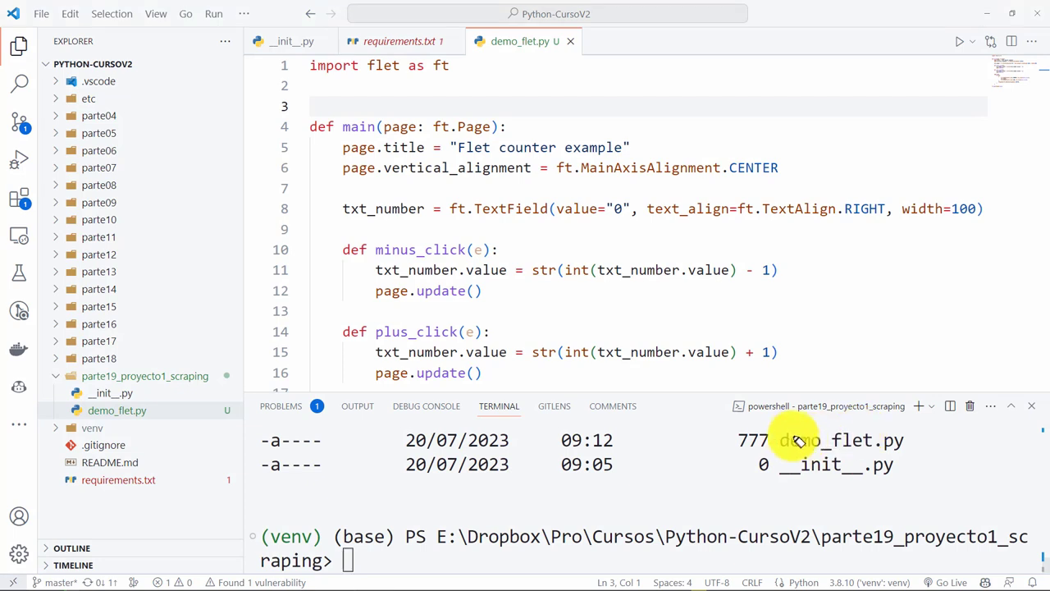
{"action": "left_click", "coordinate": [433, 561]}
{"action": "type", "text": "python demo"}
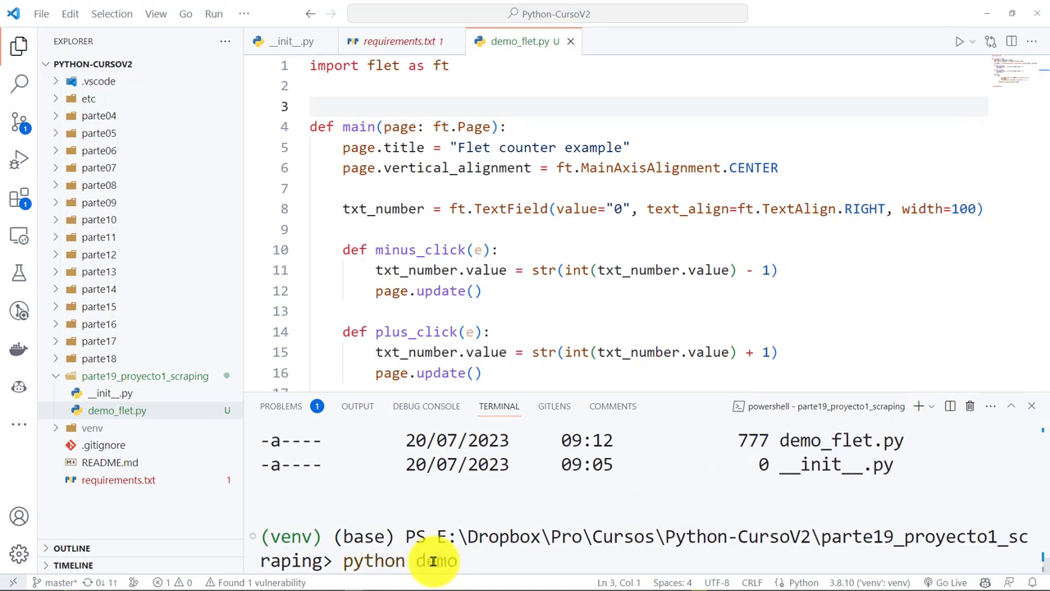
{"action": "key", "text": "Tab"}
{"action": "key", "text": "Return"}
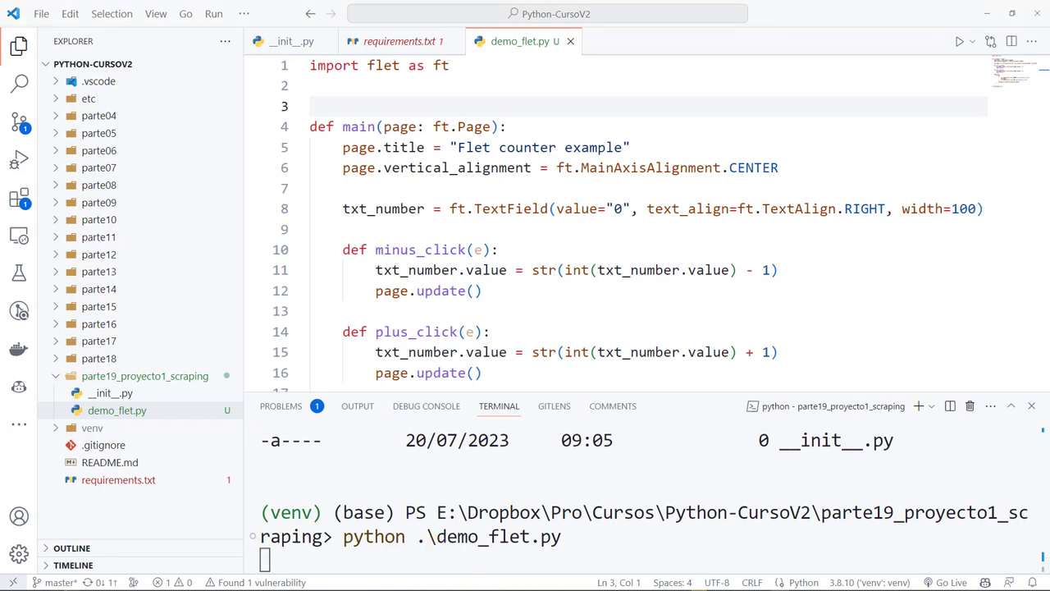
{"action": "left_click_drag", "start_coordinate": [650, 59], "coordinate": [413, 85]}
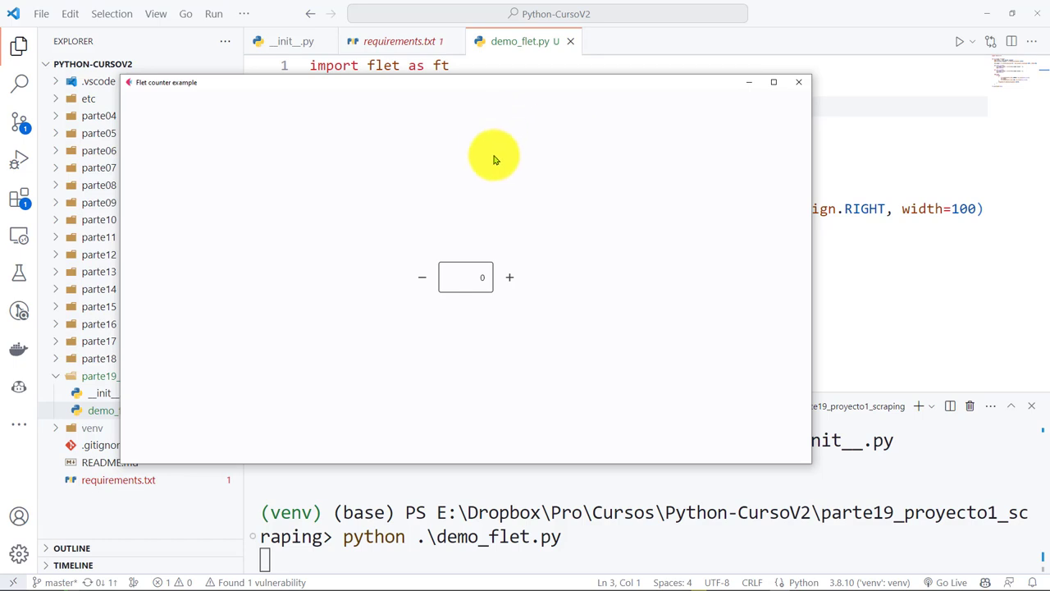
Step: Decrease the counter three times and increase it once, then close the counter window
{"action": "left_click", "coordinate": [423, 279]}
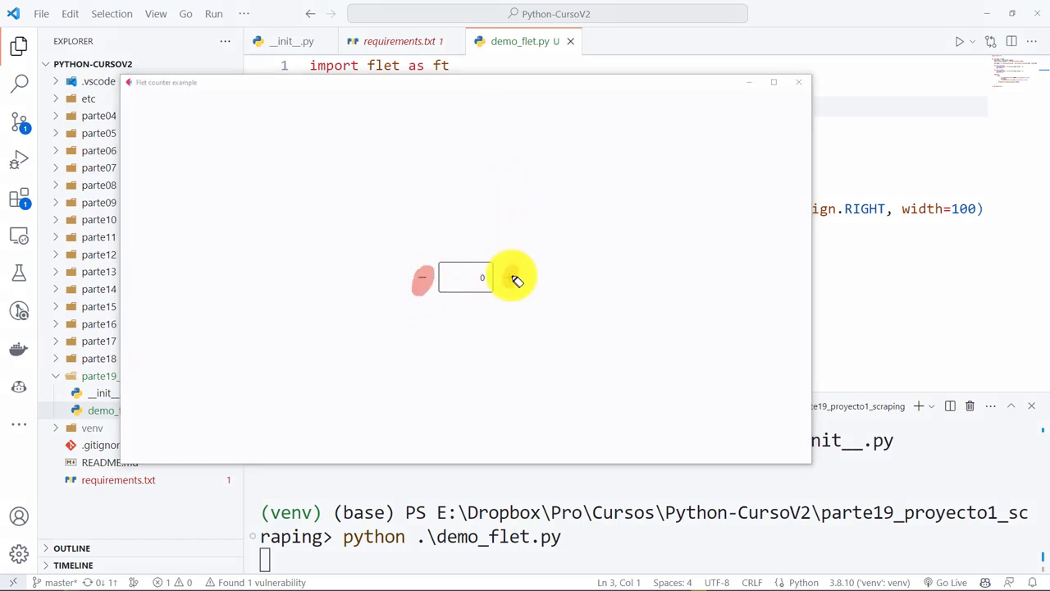
{"action": "left_click", "coordinate": [425, 280]}
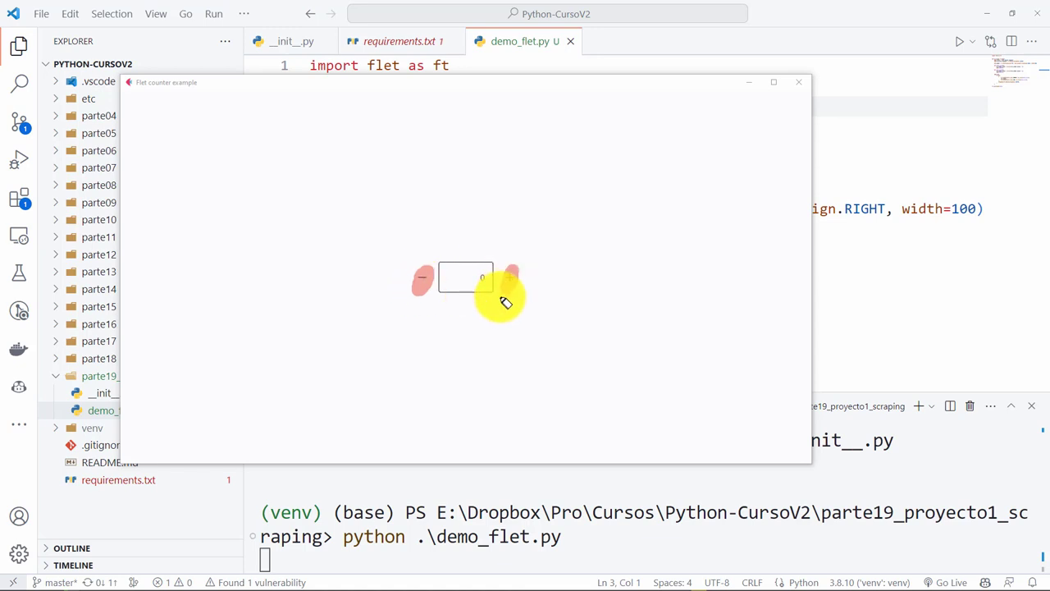
{"action": "mouse_move", "coordinate": [486, 152]}
{"action": "left_mouse_down"}
{"action": "mouse_move", "coordinate": [468, 244]}
{"action": "mouse_move", "coordinate": [499, 228]}
{"action": "left_mouse_up"}
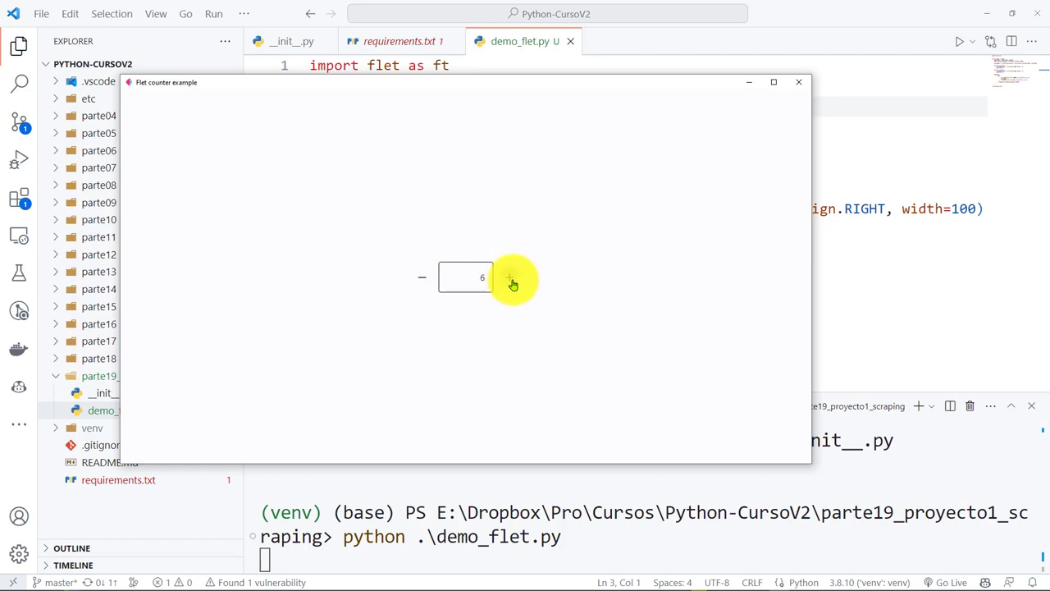
{"action": "left_click", "coordinate": [424, 282]}
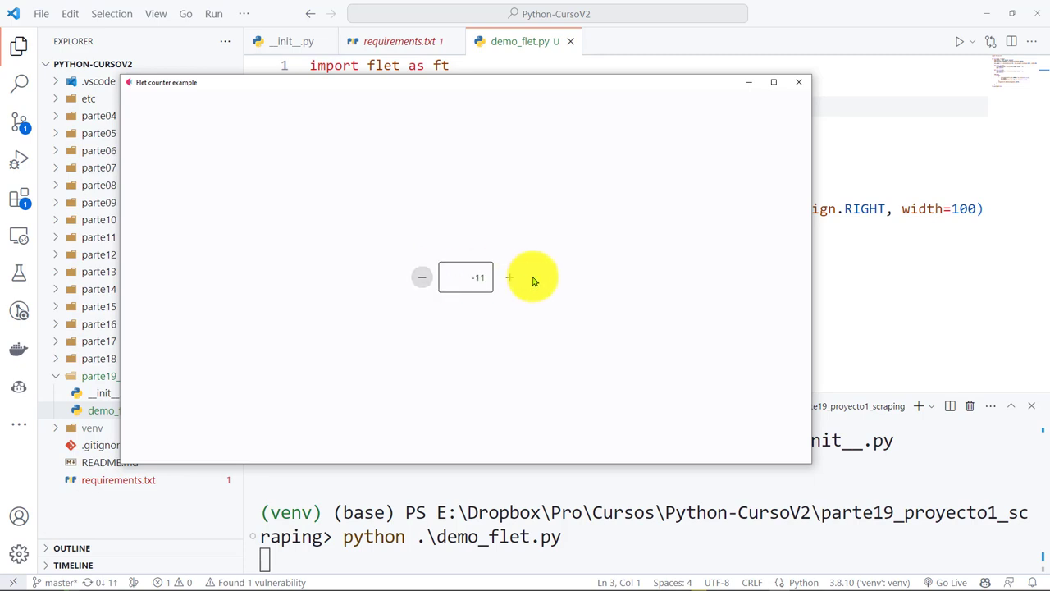
{"action": "left_click", "coordinate": [510, 278]}
{"action": "left_click", "coordinate": [798, 82]}
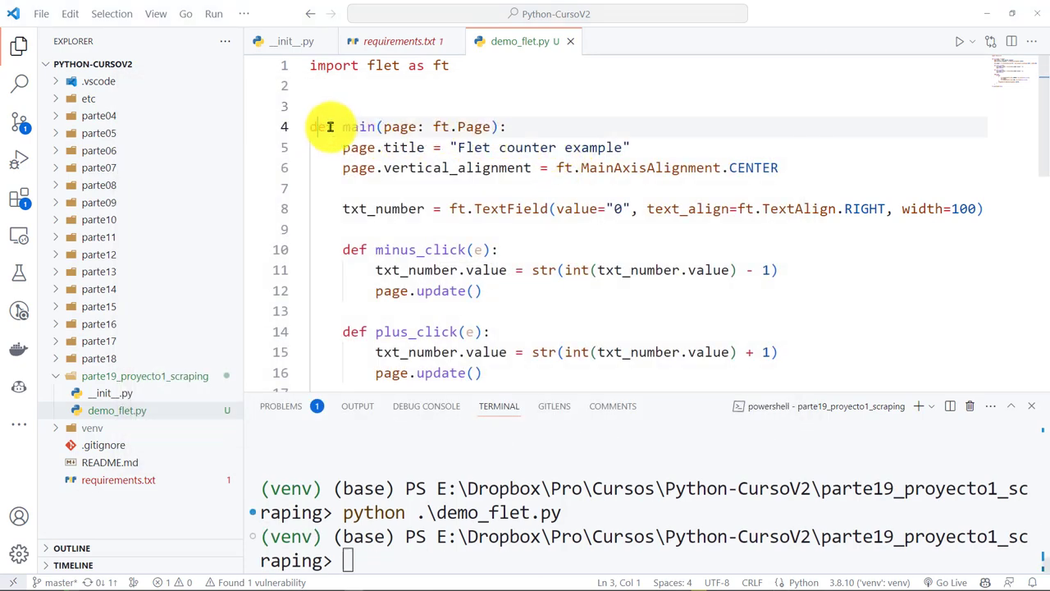
{"action": "left_click_drag", "start_coordinate": [312, 127], "coordinate": [570, 138]}
{"action": "left_click", "coordinate": [576, 130]}
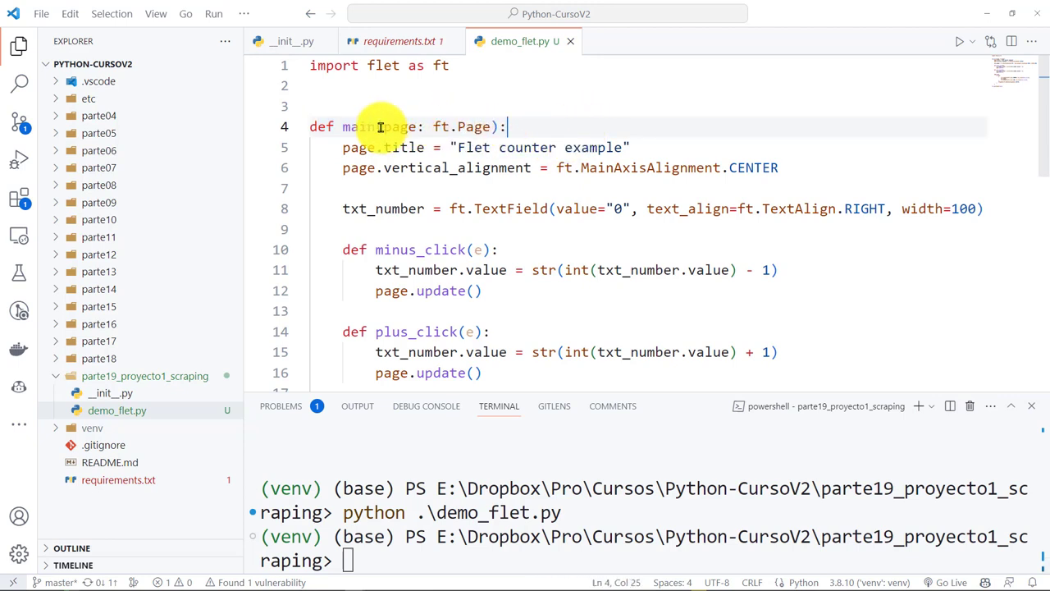
{"action": "left_click_drag", "start_coordinate": [383, 127], "coordinate": [491, 127]}
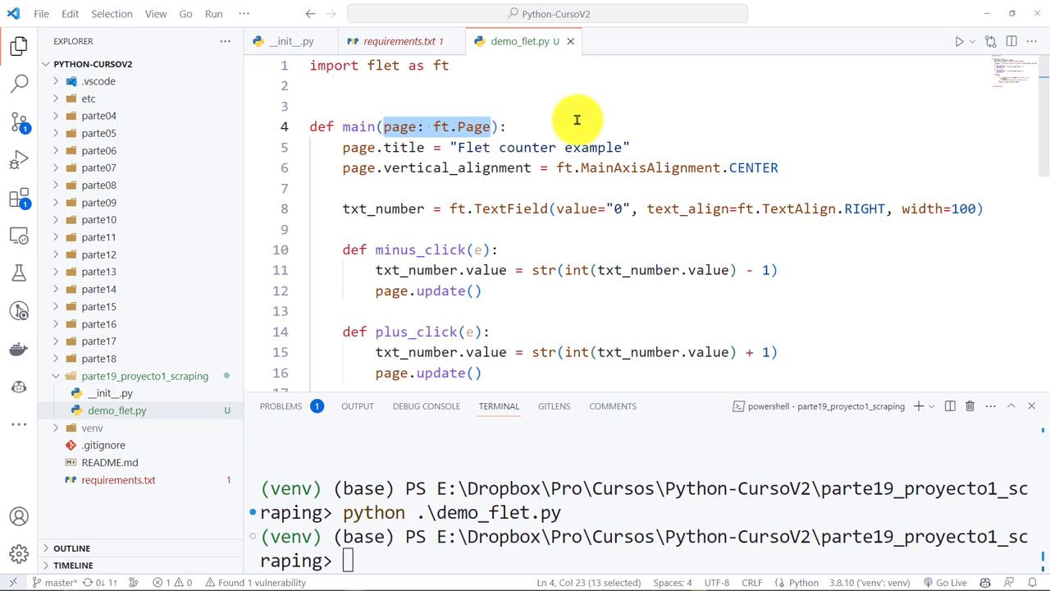
{"action": "left_click", "coordinate": [447, 179]}
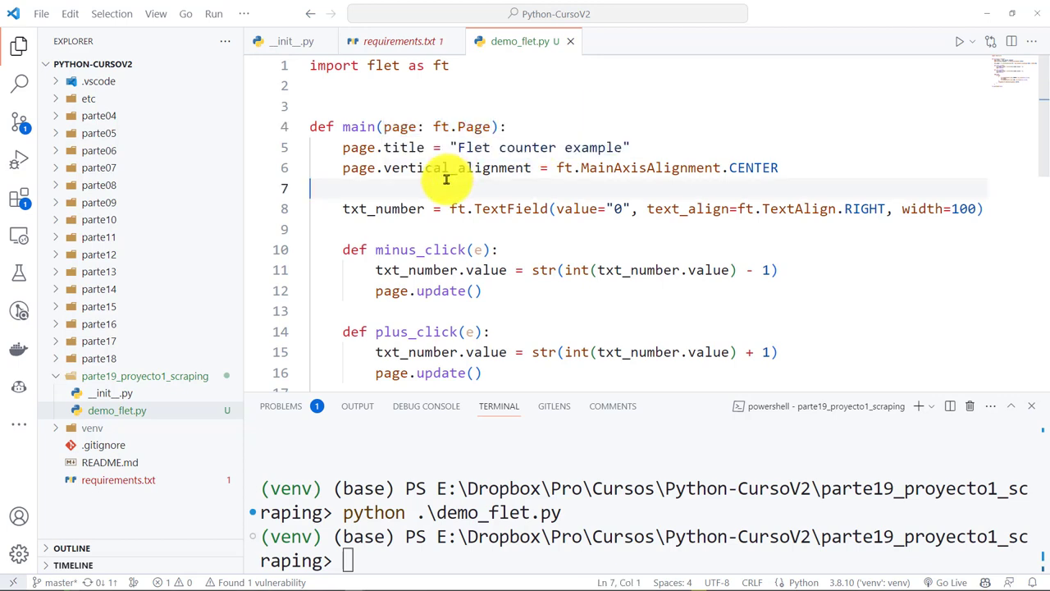
{"action": "left_click_drag", "start_coordinate": [343, 147], "coordinate": [630, 147]}
{"action": "left_click_drag", "start_coordinate": [359, 167], "coordinate": [787, 168]}
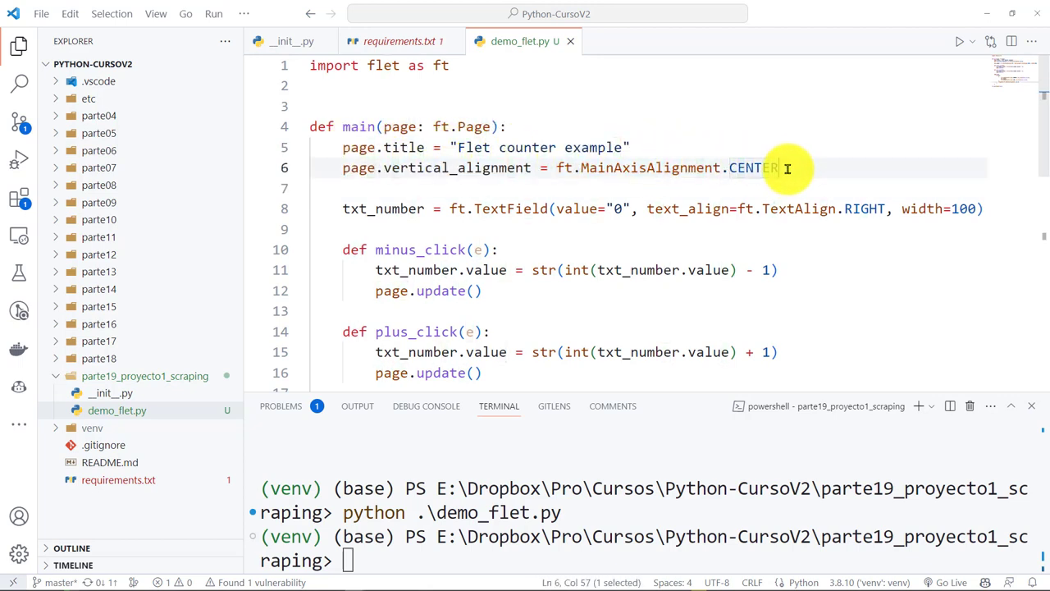
{"action": "double_click", "coordinate": [626, 167]}
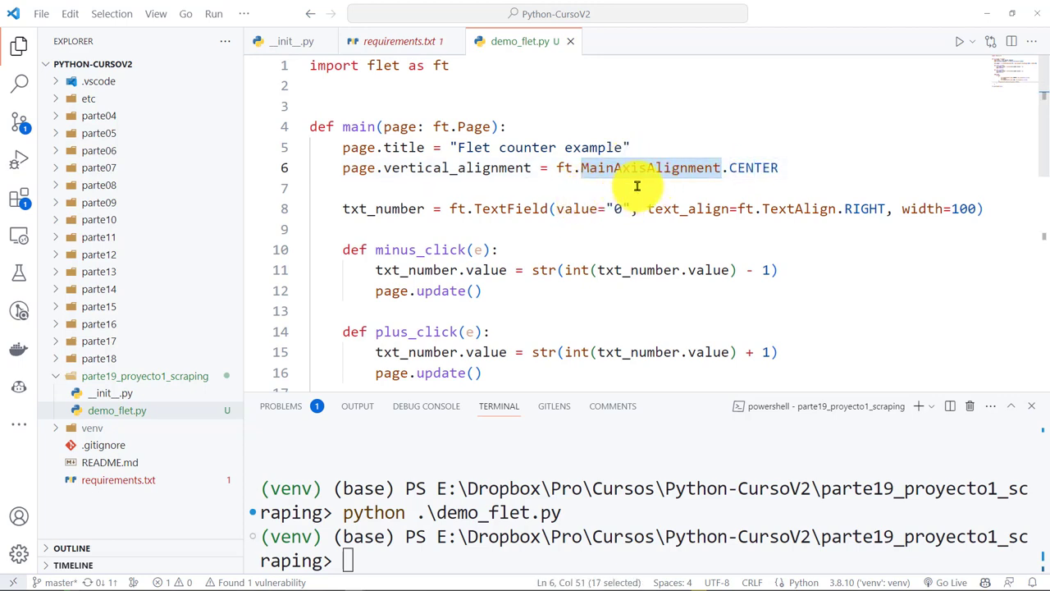
{"action": "left_click_drag", "start_coordinate": [343, 208], "coordinate": [520, 208]}
{"action": "left_click", "coordinate": [515, 208]}
{"action": "double_click", "coordinate": [512, 208]}
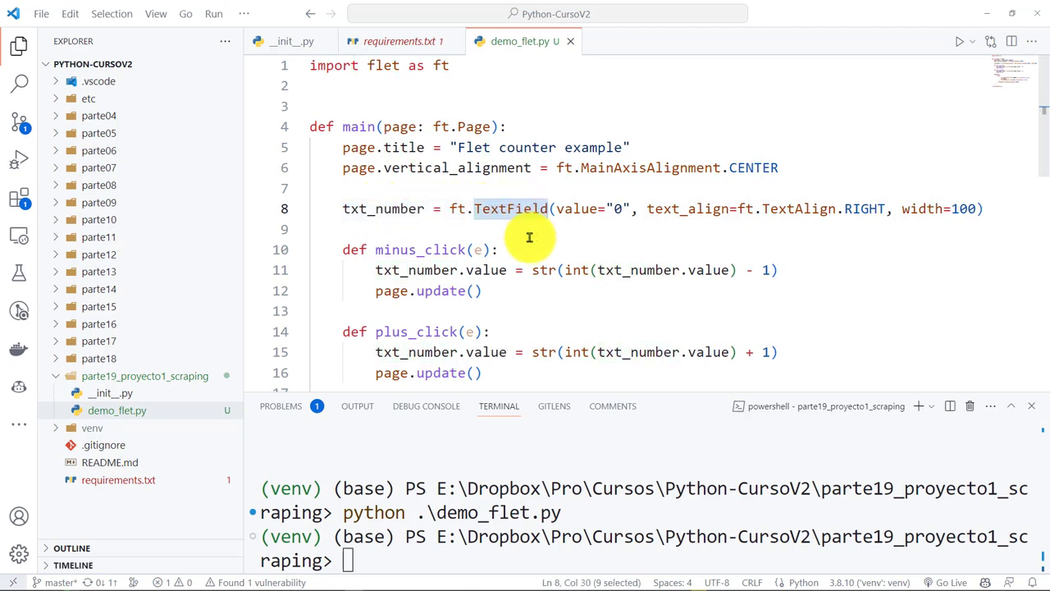
{"action": "left_click_drag", "start_coordinate": [581, 209], "coordinate": [627, 219]}
{"action": "left_click", "coordinate": [665, 230]}
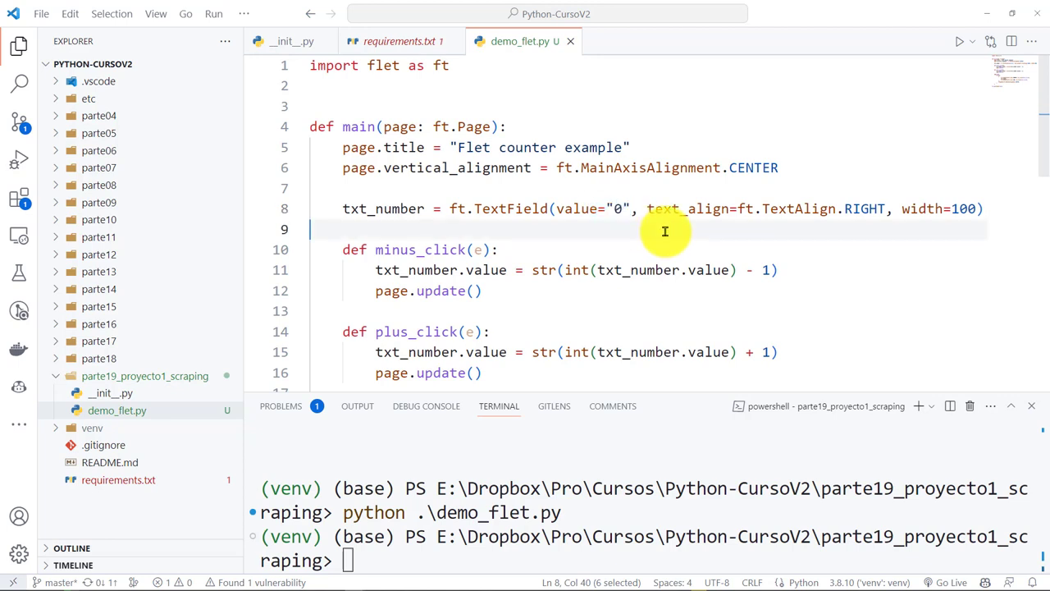
{"action": "double_click", "coordinate": [678, 207]}
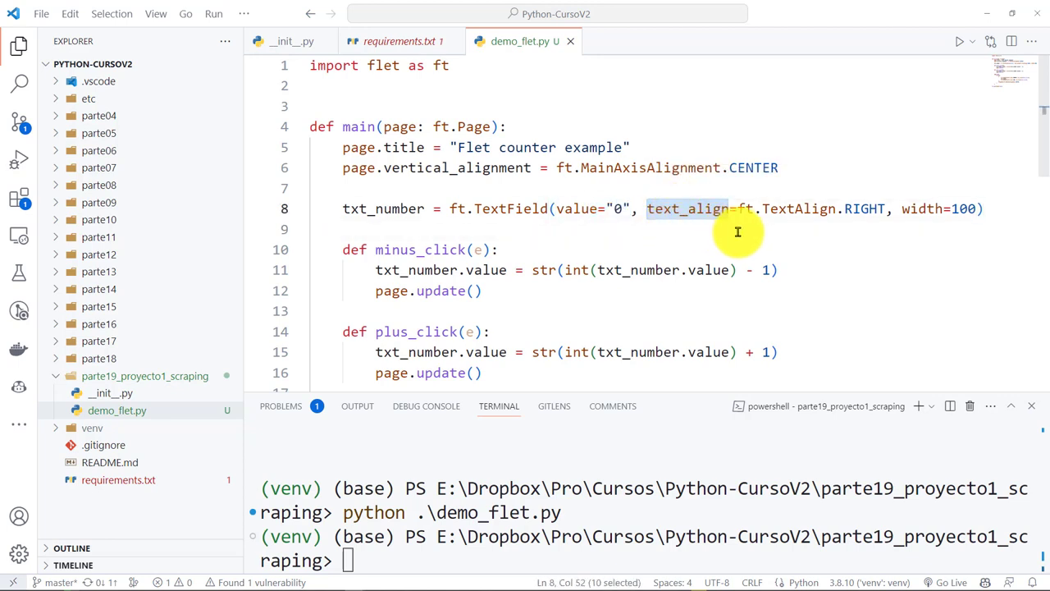
{"action": "left_click", "coordinate": [852, 210]}
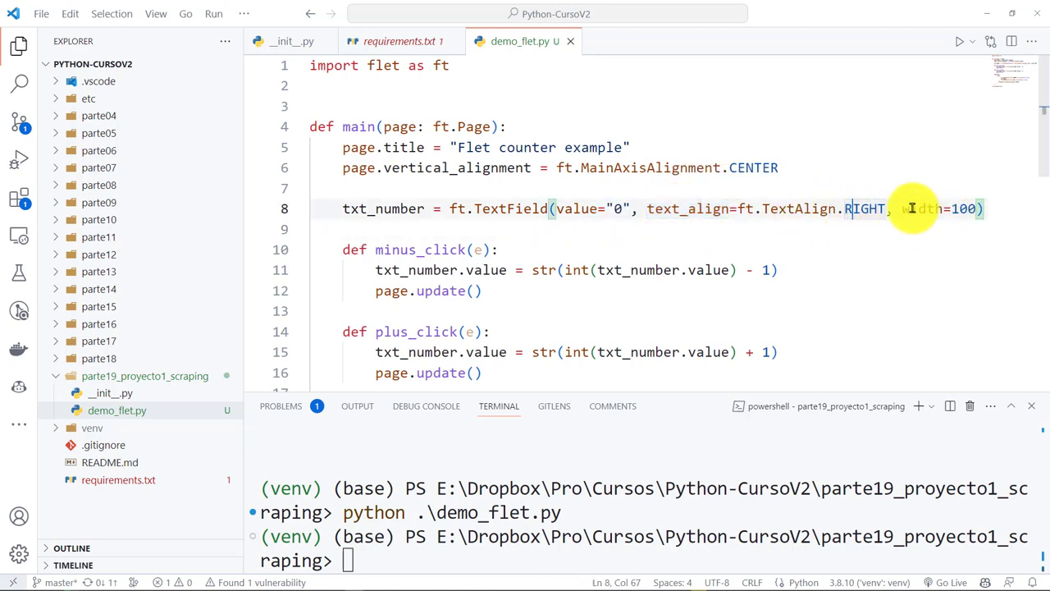
{"action": "left_click_drag", "start_coordinate": [903, 209], "coordinate": [976, 208]}
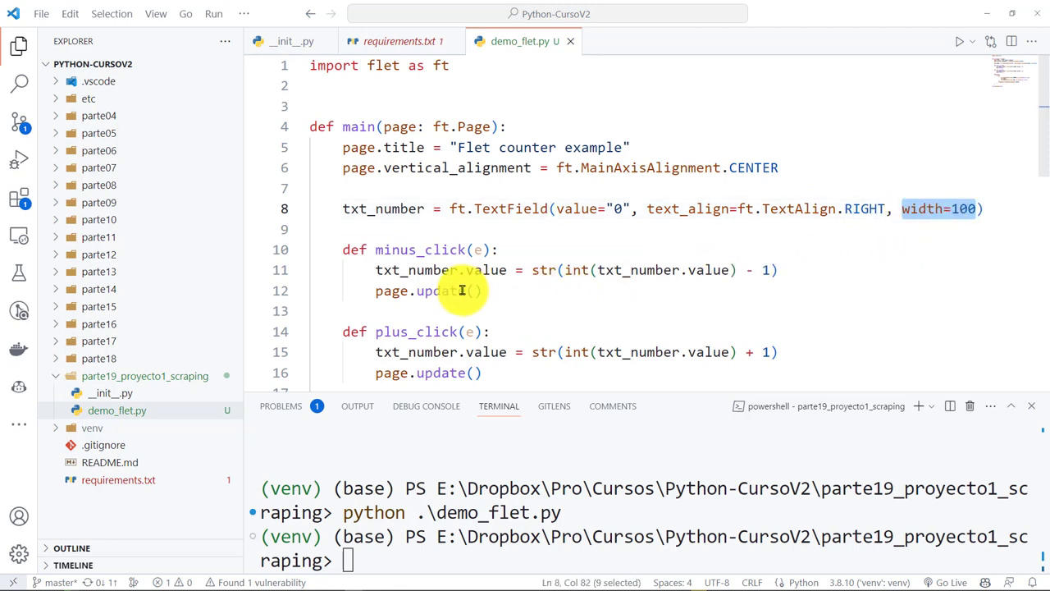
{"action": "mouse_move", "coordinate": [345, 249]}
{"action": "left_mouse_down"}
{"action": "mouse_move", "coordinate": [434, 284]}
{"action": "mouse_move", "coordinate": [484, 373]}
{"action": "left_mouse_up"}
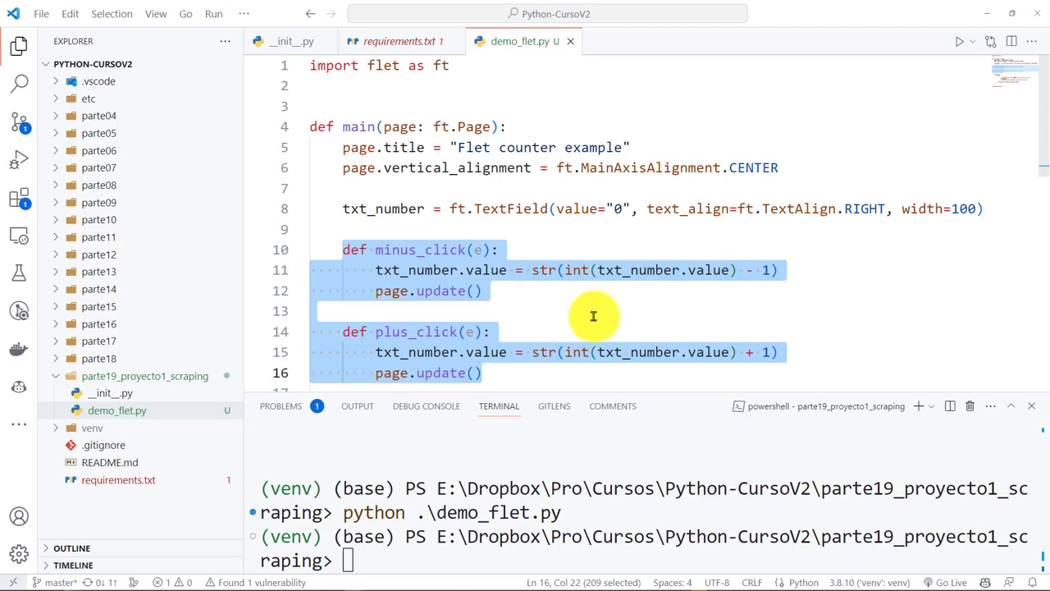
{"action": "left_click", "coordinate": [555, 315]}
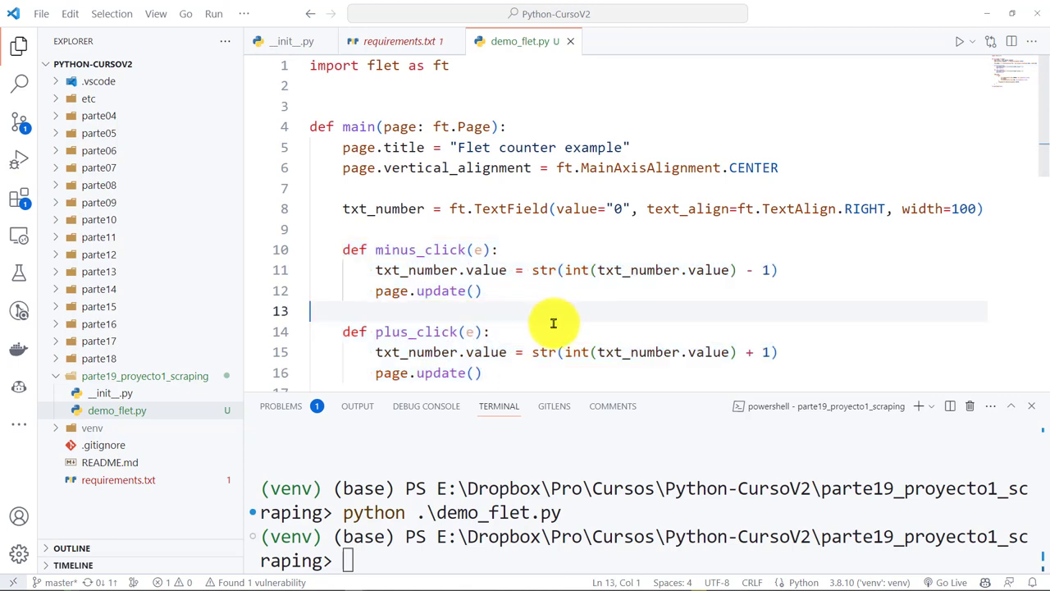
{"action": "scroll", "coordinate": [553, 326], "scroll_direction": "down", "scroll_amount": 2}
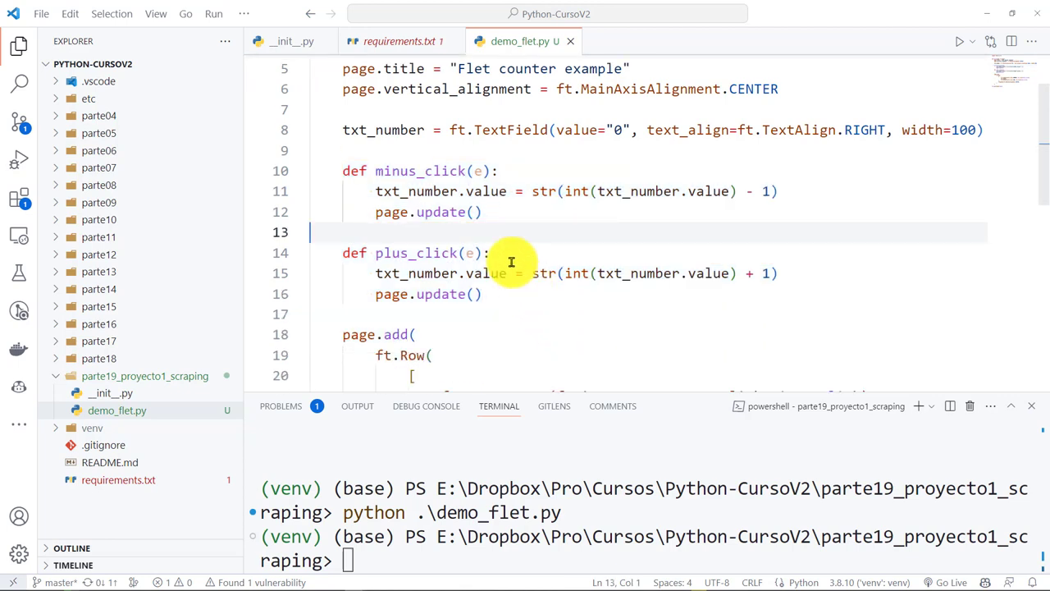
{"action": "mouse_move", "coordinate": [344, 171]}
{"action": "left_mouse_down"}
{"action": "mouse_move", "coordinate": [460, 218]}
{"action": "mouse_move", "coordinate": [509, 291]}
{"action": "left_mouse_up"}
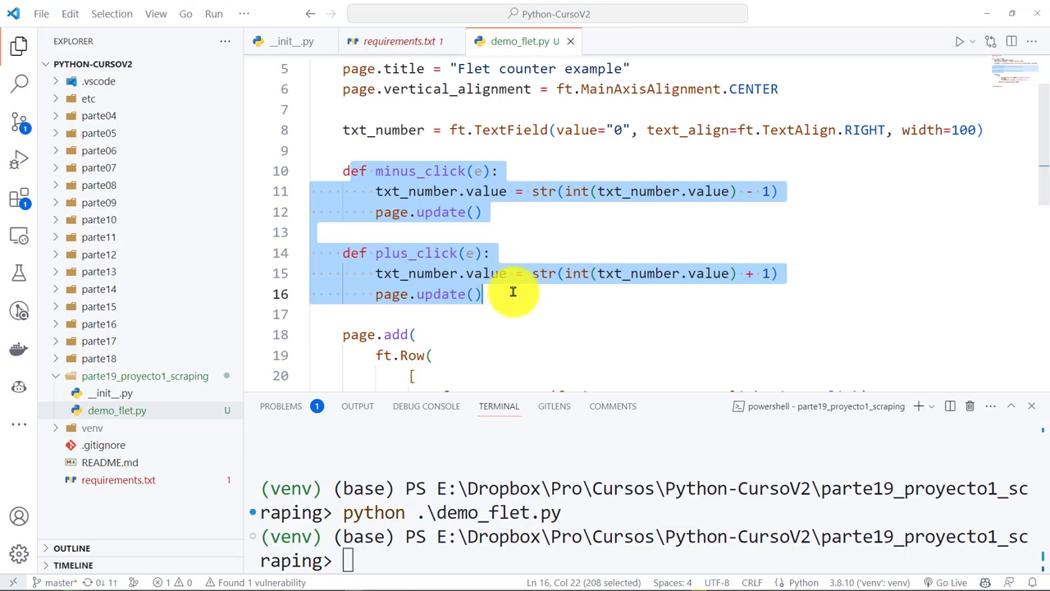
{"action": "scroll", "coordinate": [525, 294], "scroll_direction": "down", "scroll_amount": 2}
{"action": "scroll", "coordinate": [356, 192], "scroll_direction": "down", "scroll_amount": 2}
{"action": "mouse_move", "coordinate": [342, 178]}
{"action": "left_mouse_down"}
{"action": "mouse_move", "coordinate": [375, 295]}
{"action": "mouse_move", "coordinate": [363, 357]}
{"action": "mouse_move", "coordinate": [412, 356]}
{"action": "left_mouse_up"}
{"action": "left_click", "coordinate": [412, 356]}
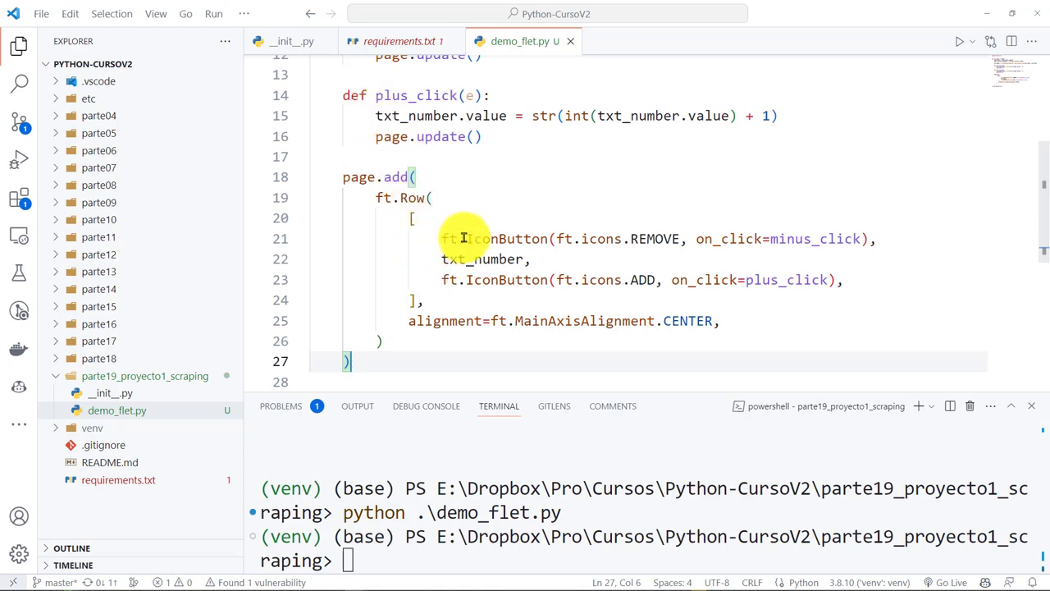
{"action": "double_click", "coordinate": [495, 239]}
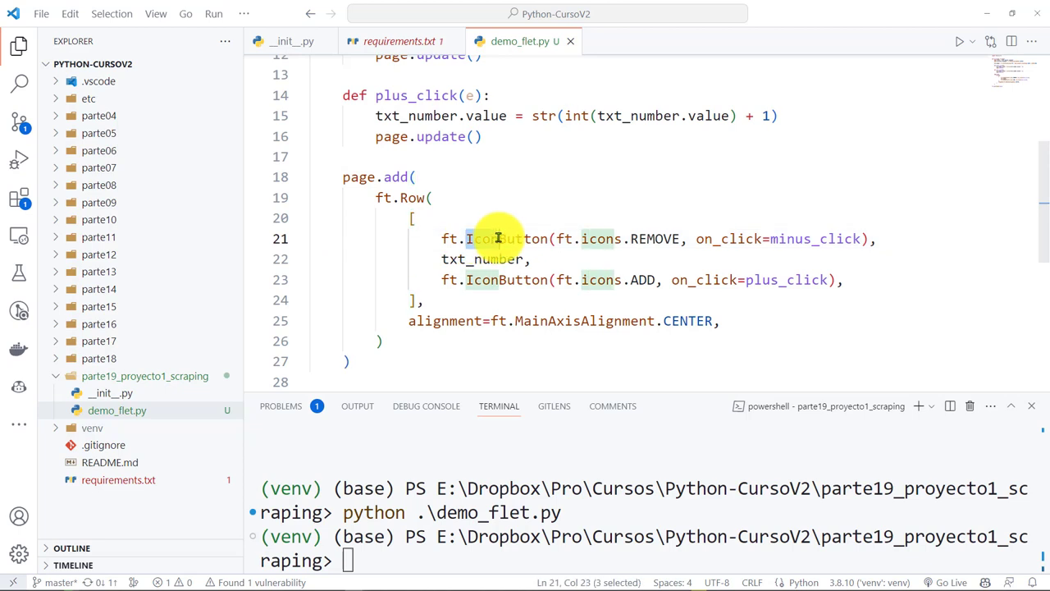
{"action": "left_click", "coordinate": [671, 238]}
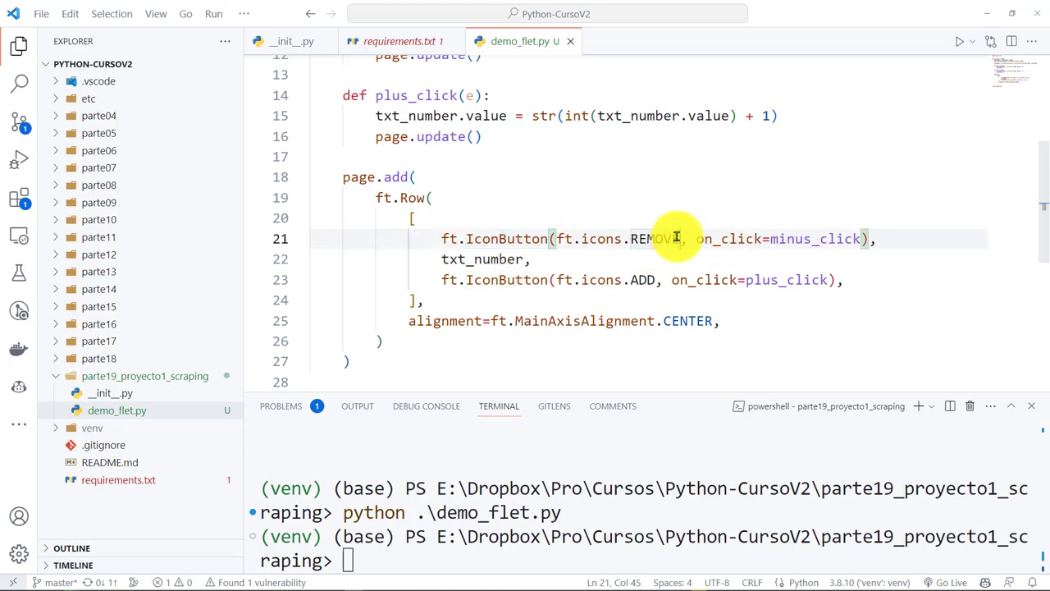
{"action": "left_click_drag", "start_coordinate": [677, 238], "coordinate": [570, 246]}
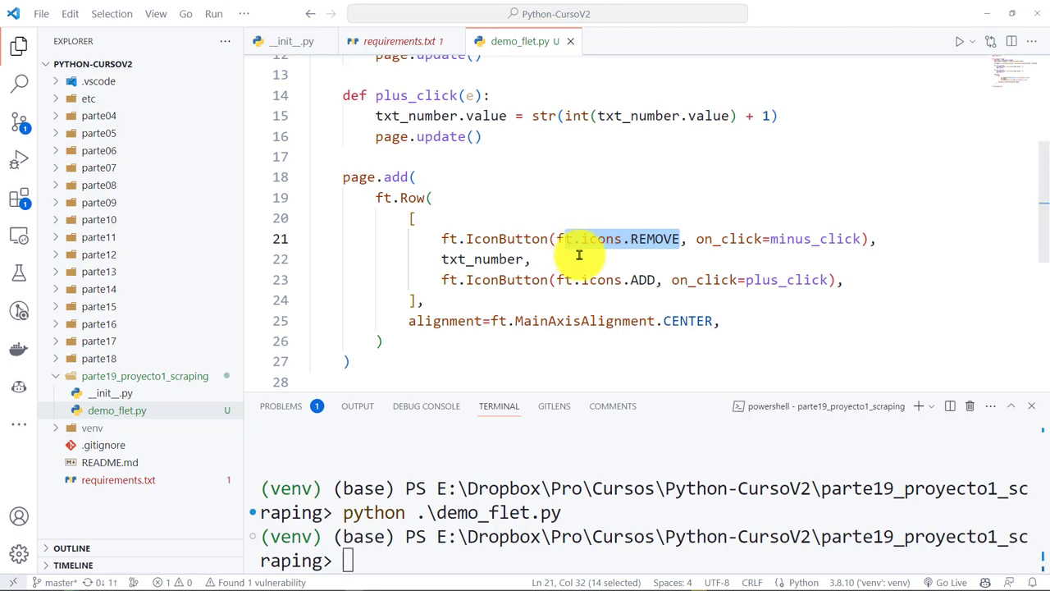
{"action": "left_click_drag", "start_coordinate": [557, 279], "coordinate": [656, 281]}
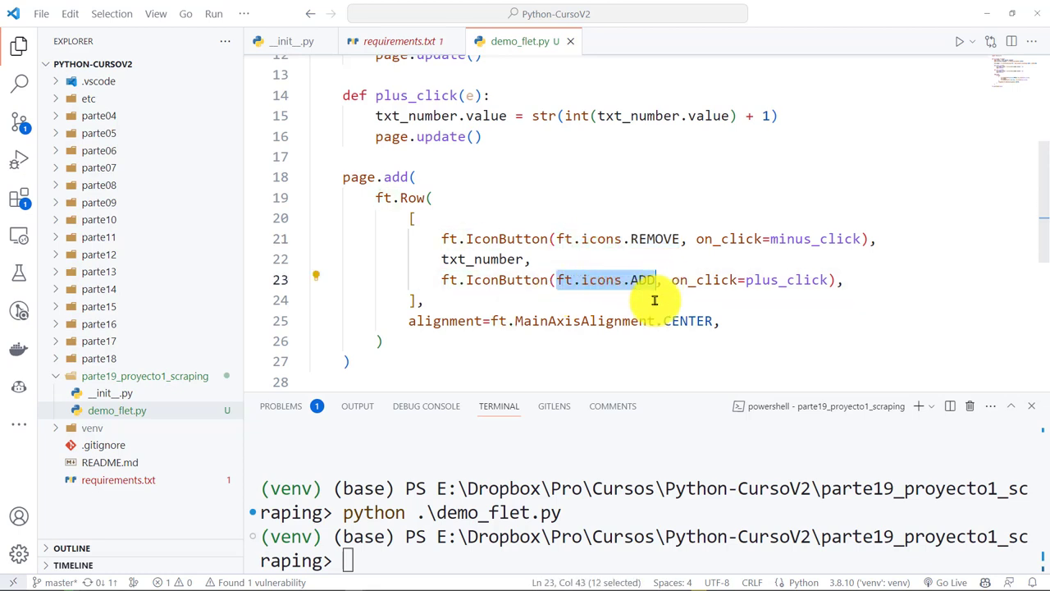
{"action": "left_click", "coordinate": [704, 280]}
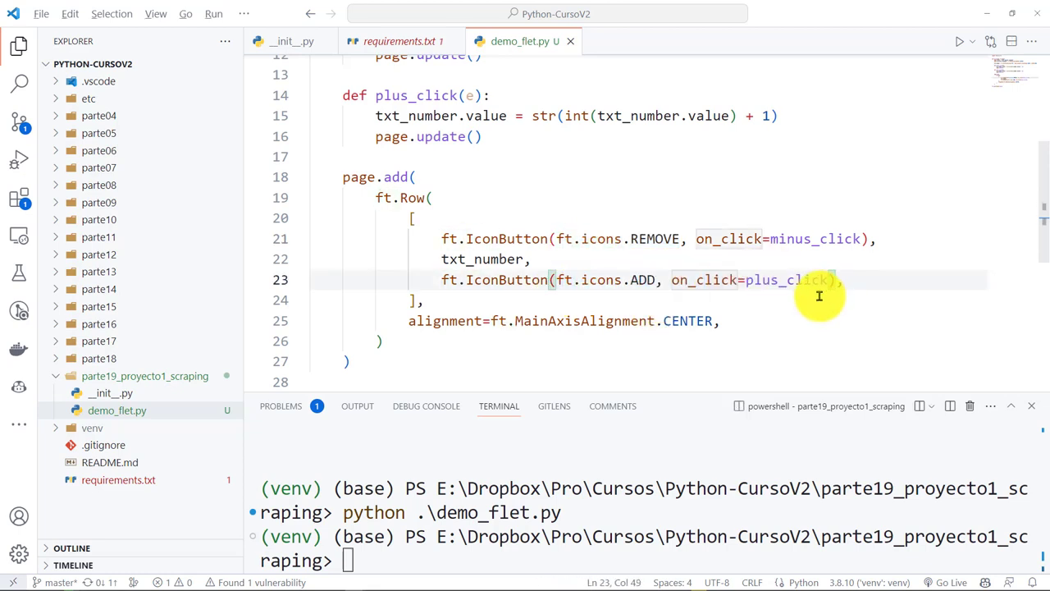
{"action": "key", "text": "ctrl+alt+b"}
{"action": "key", "text": "Escape"}
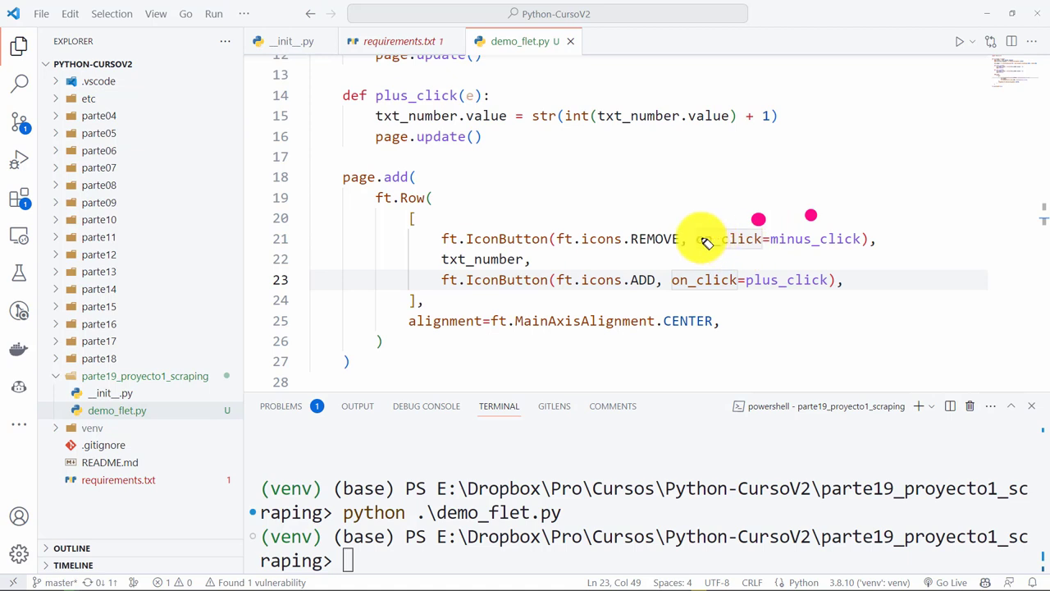
{"action": "left_click_drag", "start_coordinate": [697, 239], "coordinate": [761, 239]}
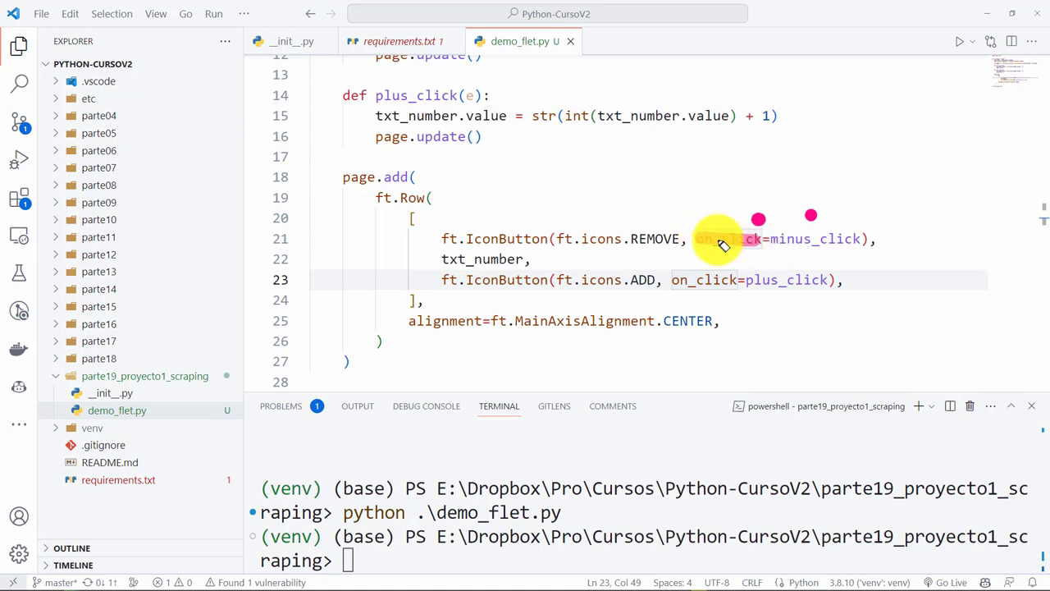
{"action": "left_click_drag", "start_coordinate": [632, 239], "coordinate": [676, 242]}
{"action": "left_click_drag", "start_coordinate": [769, 239], "coordinate": [867, 239]}
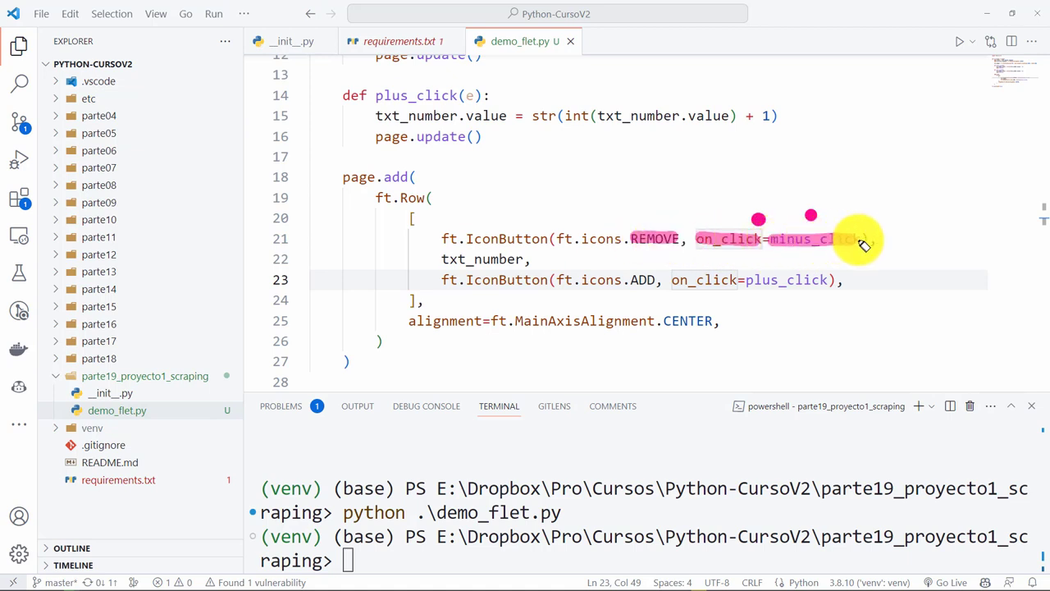
{"action": "left_click_drag", "start_coordinate": [392, 67], "coordinate": [528, 71]}
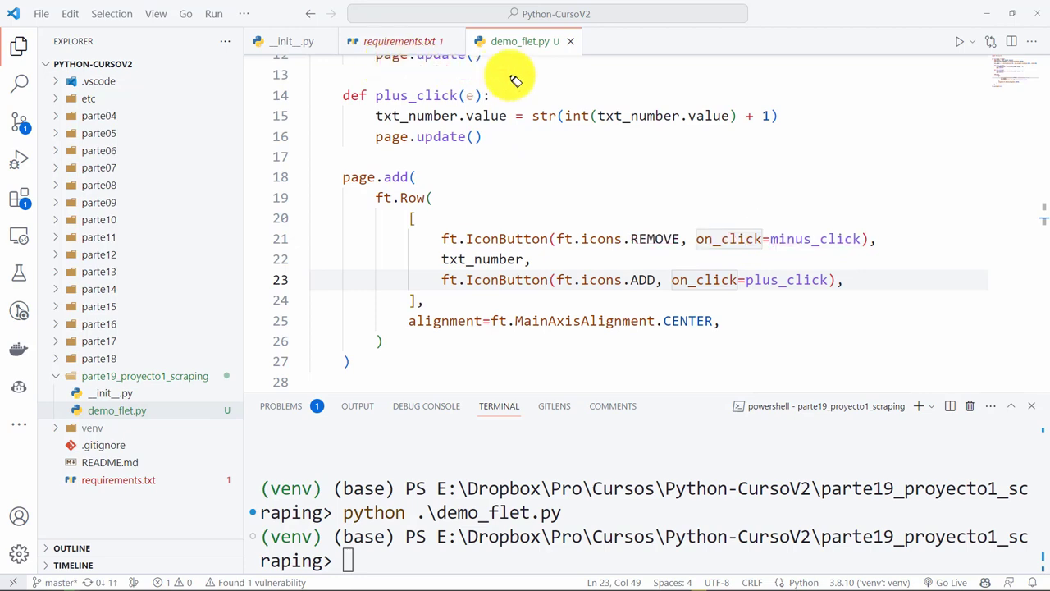
{"action": "scroll", "coordinate": [572, 152], "scroll_direction": "up", "scroll_amount": 3}
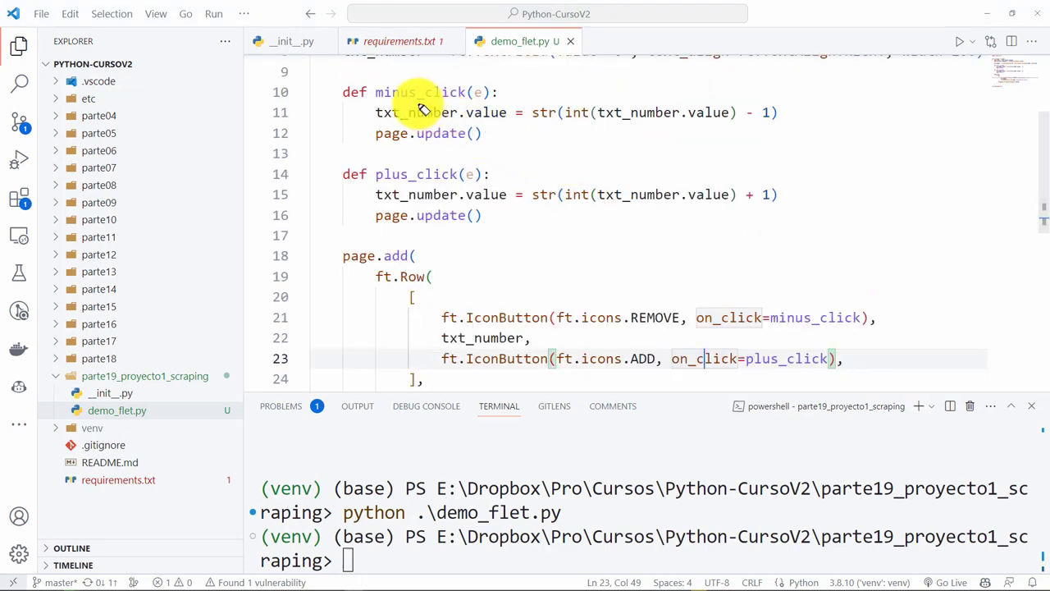
{"action": "left_click_drag", "start_coordinate": [332, 74], "coordinate": [369, 140]}
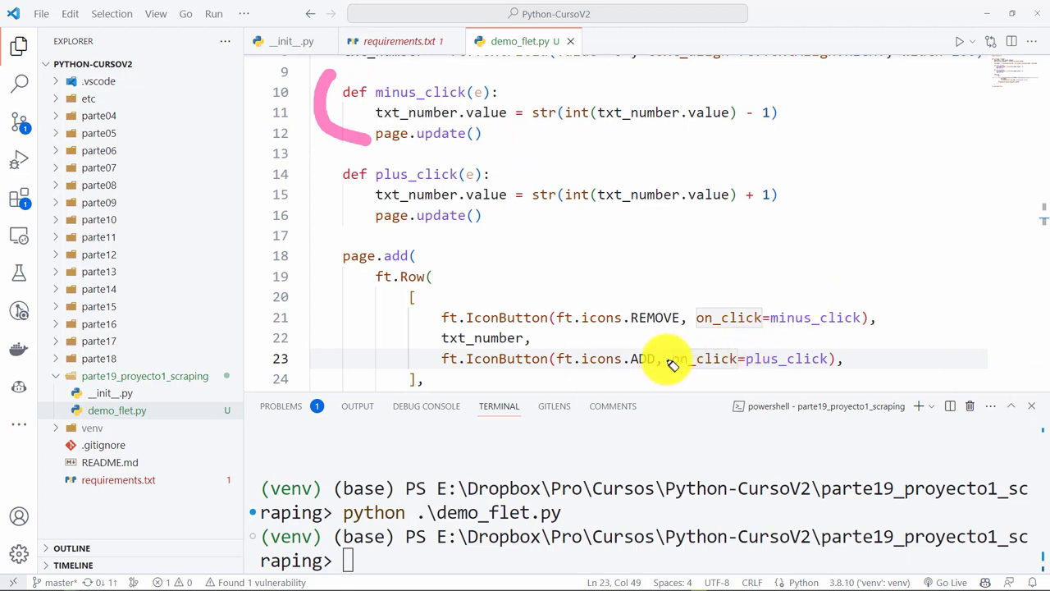
{"action": "left_click_drag", "start_coordinate": [776, 365], "coordinate": [833, 361]}
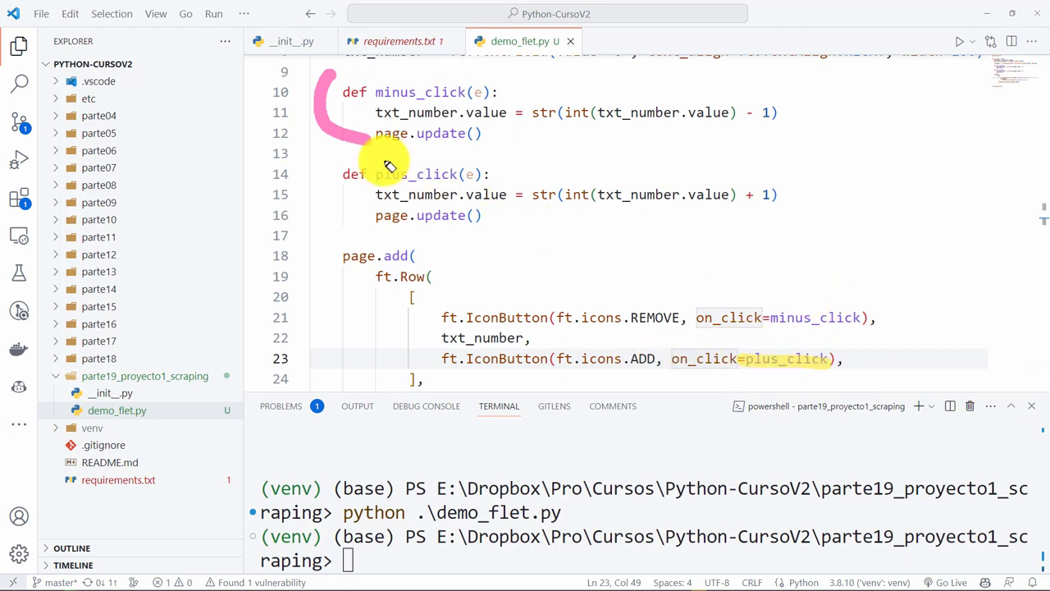
{"action": "mouse_move", "coordinate": [385, 160]}
{"action": "left_mouse_down"}
{"action": "mouse_move", "coordinate": [312, 222]}
{"action": "mouse_move", "coordinate": [455, 234]}
{"action": "left_mouse_up"}
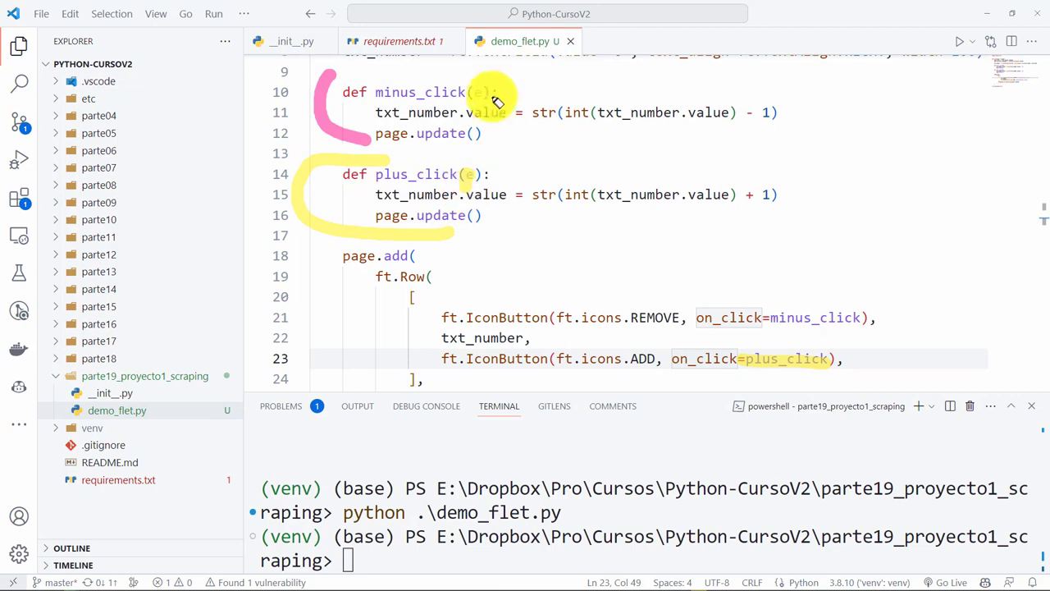
{"action": "key", "text": "Escape"}
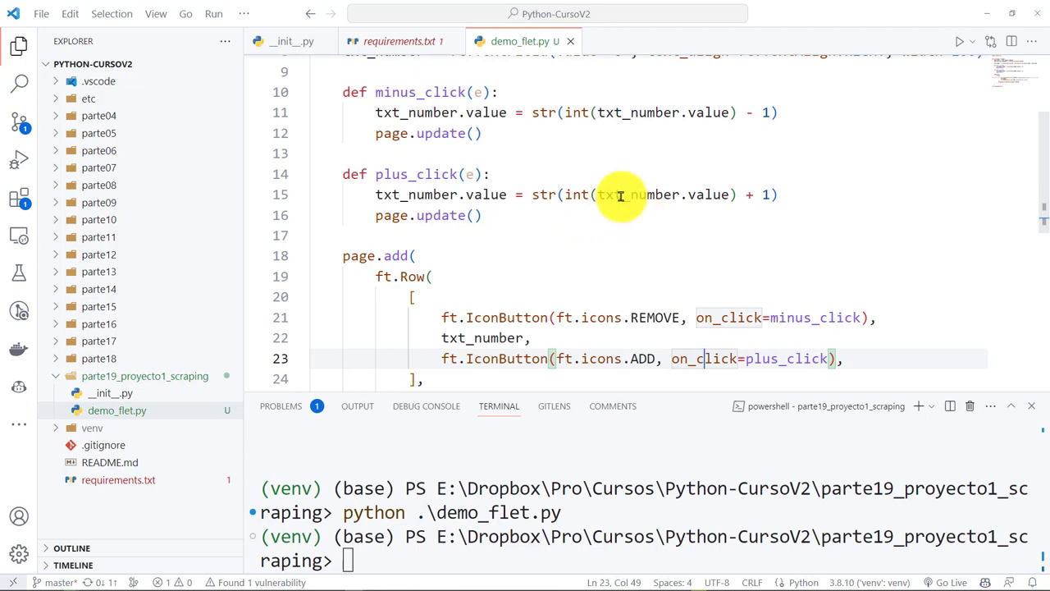
{"action": "left_click", "coordinate": [524, 235]}
{"action": "scroll", "coordinate": [574, 246], "scroll_direction": "down", "scroll_amount": 1}
{"action": "scroll", "coordinate": [613, 260], "scroll_direction": "down", "scroll_amount": 2}
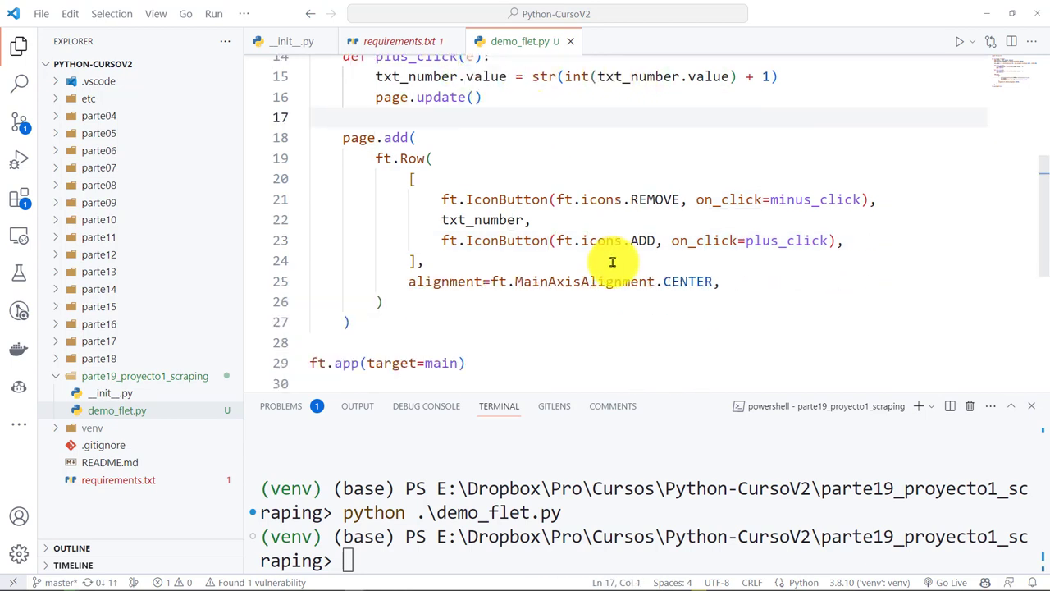
{"action": "scroll", "coordinate": [607, 260], "scroll_direction": "down", "scroll_amount": 2}
{"action": "left_click", "coordinate": [499, 275]}
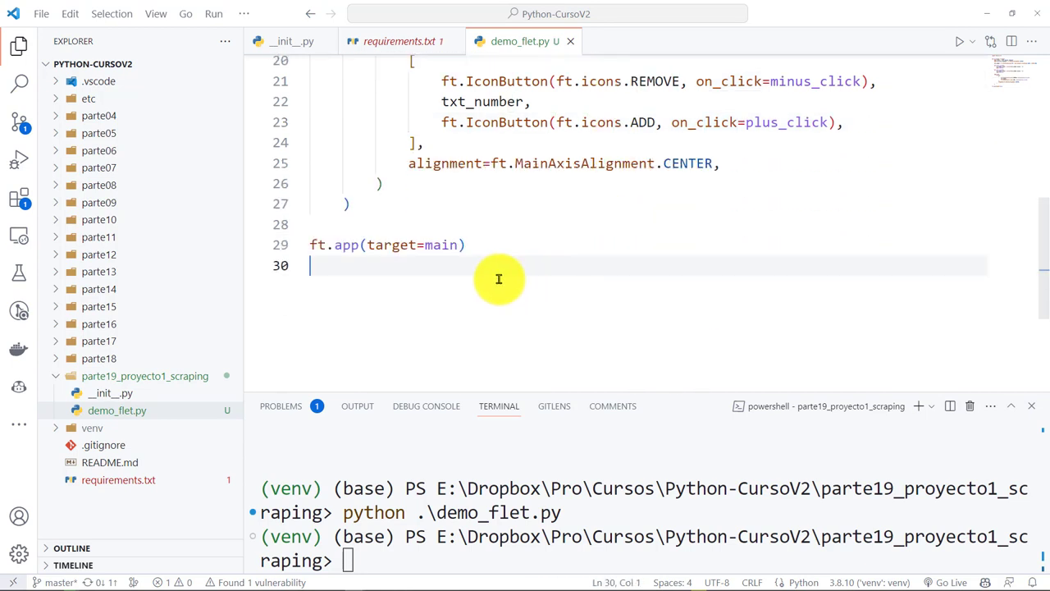
{"action": "left_click", "coordinate": [484, 239]}
{"action": "key", "text": "shift+Left"}
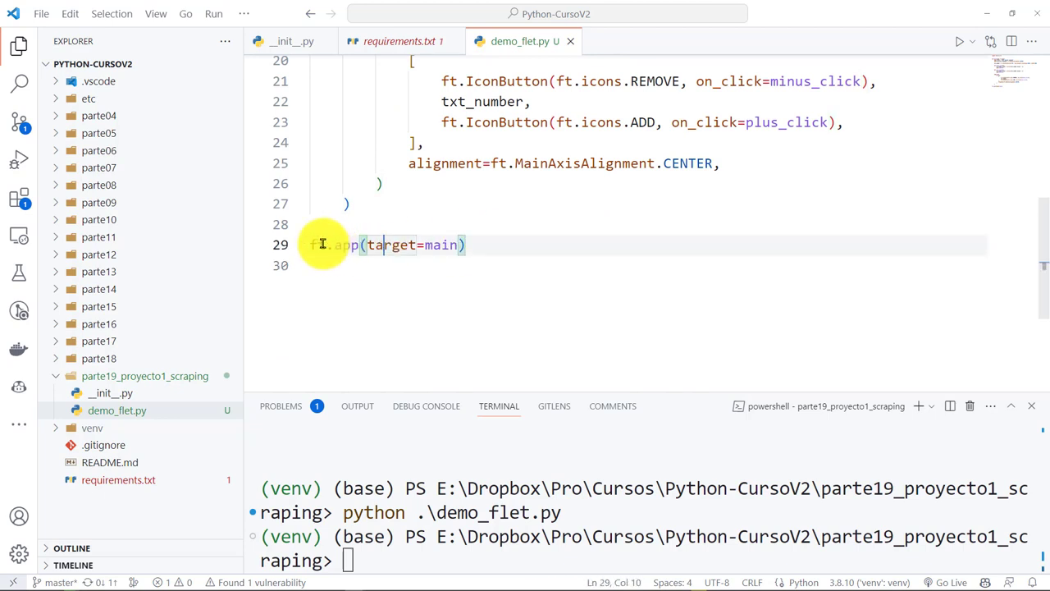
{"action": "left_click_drag", "start_coordinate": [310, 244], "coordinate": [318, 245]}
{"action": "scroll", "coordinate": [389, 247], "scroll_direction": "up", "scroll_amount": 9}
{"action": "scroll", "coordinate": [403, 168], "scroll_direction": "up", "scroll_amount": 1}
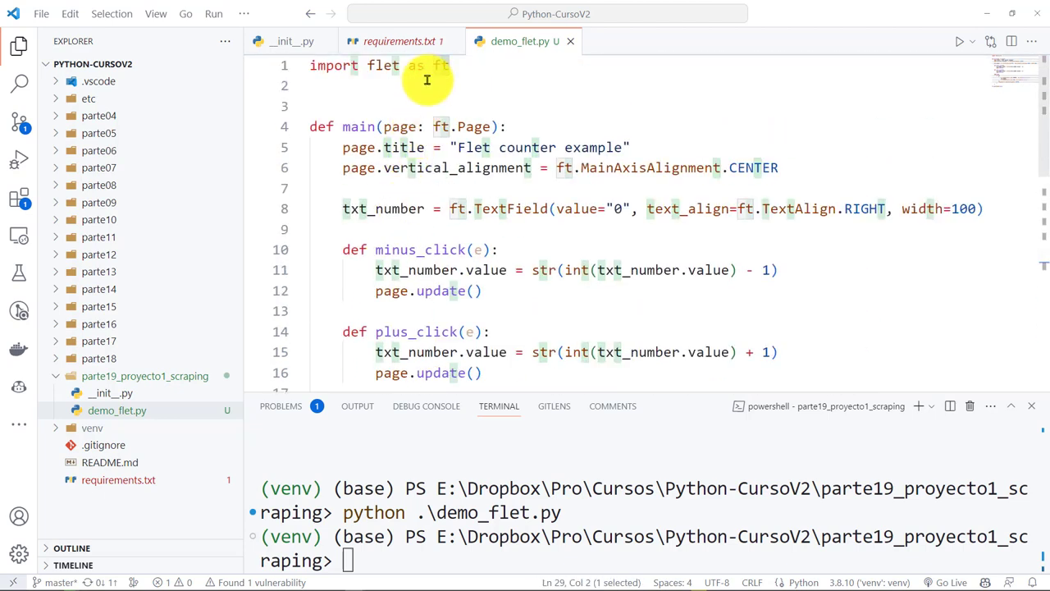
{"action": "left_click", "coordinate": [432, 66]}
{"action": "scroll", "coordinate": [368, 227], "scroll_direction": "down", "scroll_amount": 5}
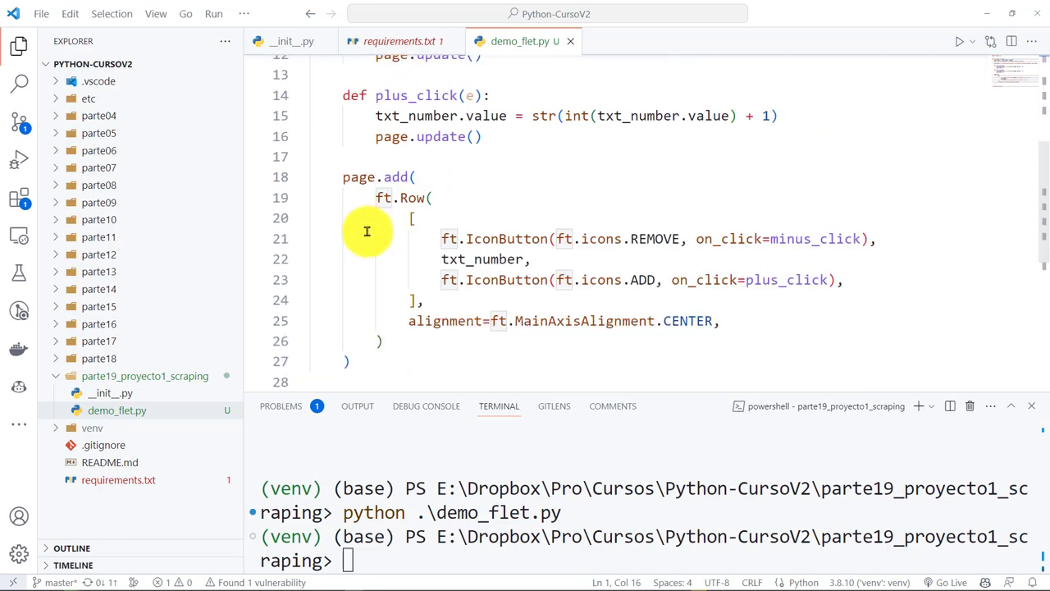
{"action": "scroll", "coordinate": [364, 246], "scroll_direction": "down", "scroll_amount": 2}
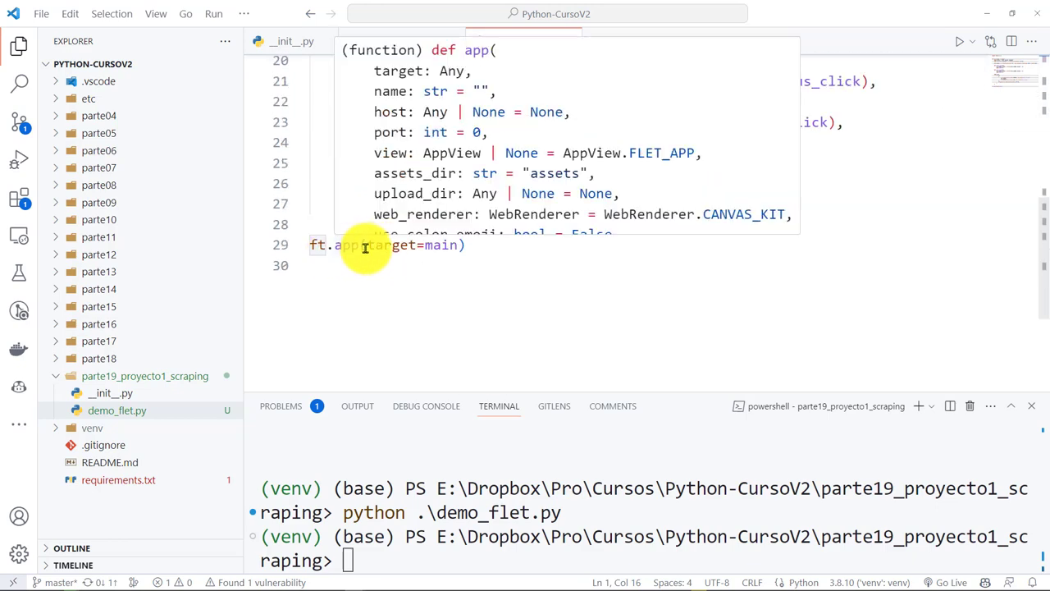
{"action": "left_click", "coordinate": [433, 244]}
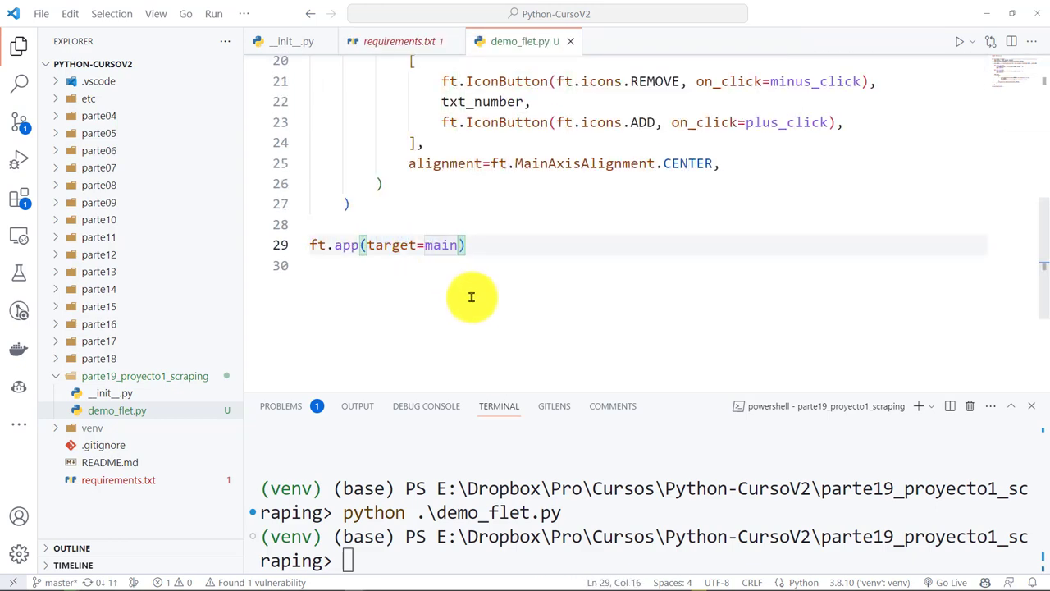
{"action": "scroll", "coordinate": [471, 292], "scroll_direction": "up", "scroll_amount": 1}
{"action": "scroll", "coordinate": [485, 265], "scroll_direction": "up", "scroll_amount": 4}
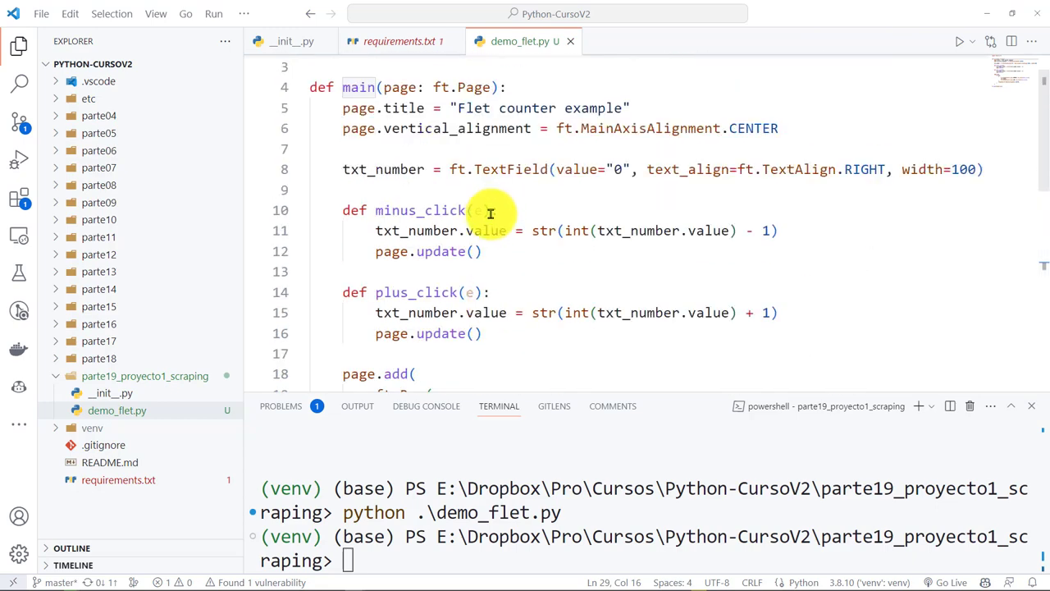
{"action": "scroll", "coordinate": [487, 205], "scroll_direction": "up", "scroll_amount": 2}
{"action": "left_click", "coordinate": [502, 126]}
{"action": "left_click_drag", "start_coordinate": [478, 127], "coordinate": [310, 126]}
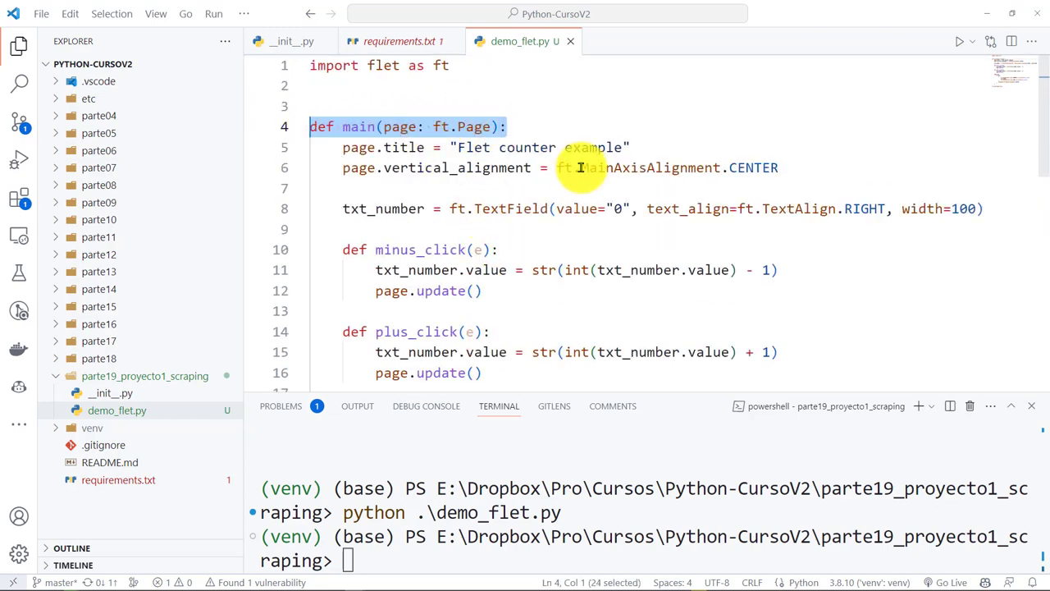
{"action": "left_click", "coordinate": [629, 248]}
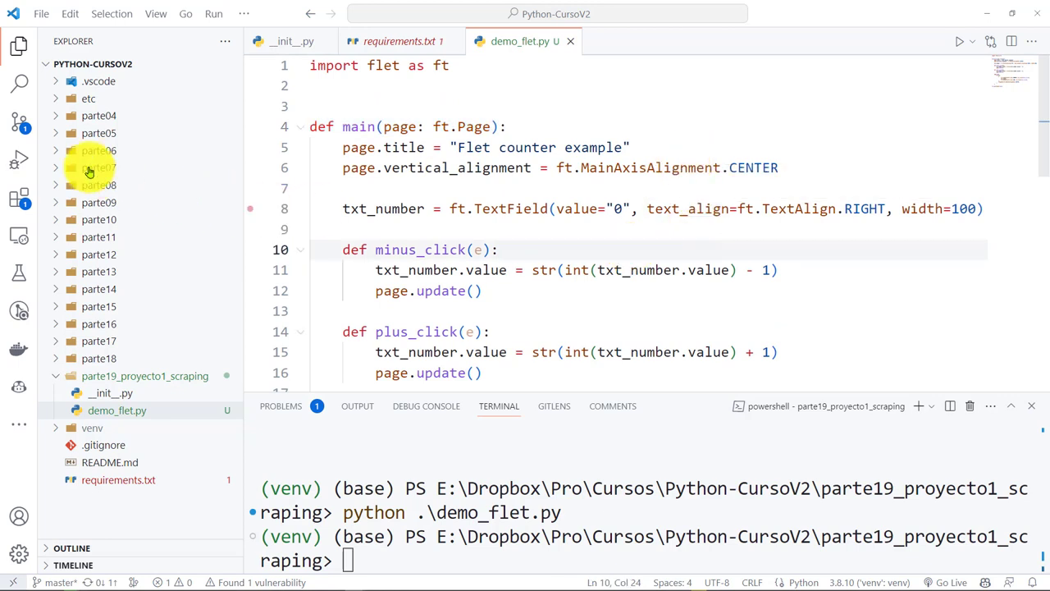
Step: Stage demo_flet.py and commit it with a message about the first Flet example
{"action": "left_click", "coordinate": [19, 123]}
{"action": "left_click", "coordinate": [210, 141]}
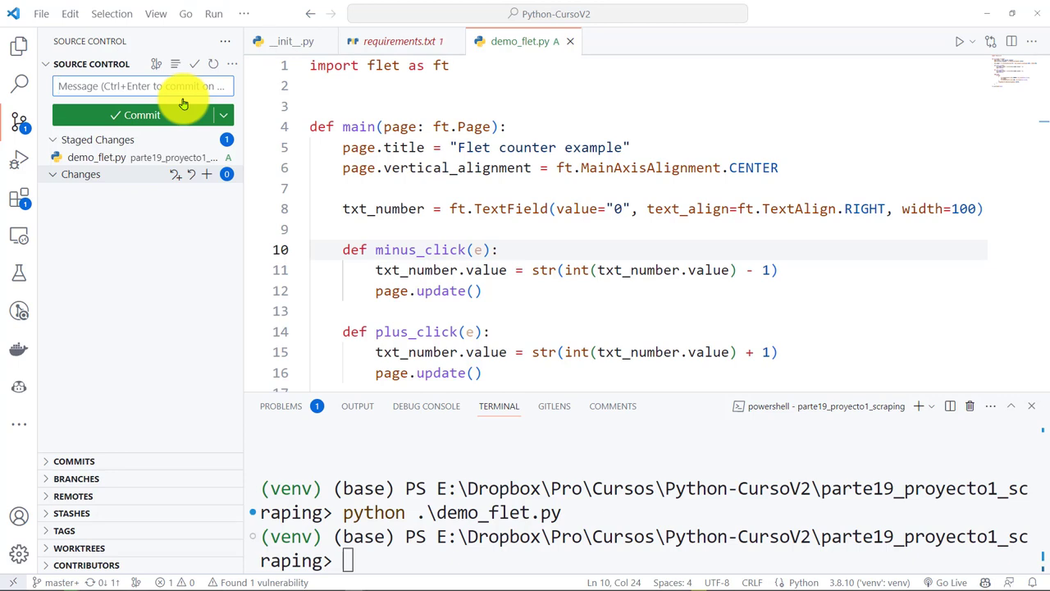
{"action": "type", "text": "Primer ejemplo de Flet"}
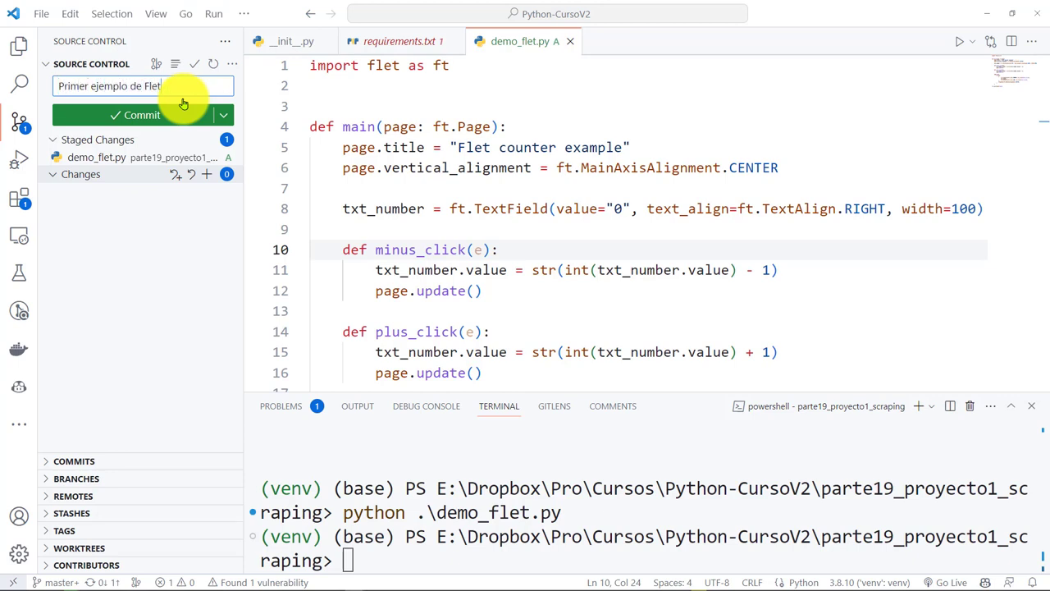
{"action": "left_click", "coordinate": [183, 106]}
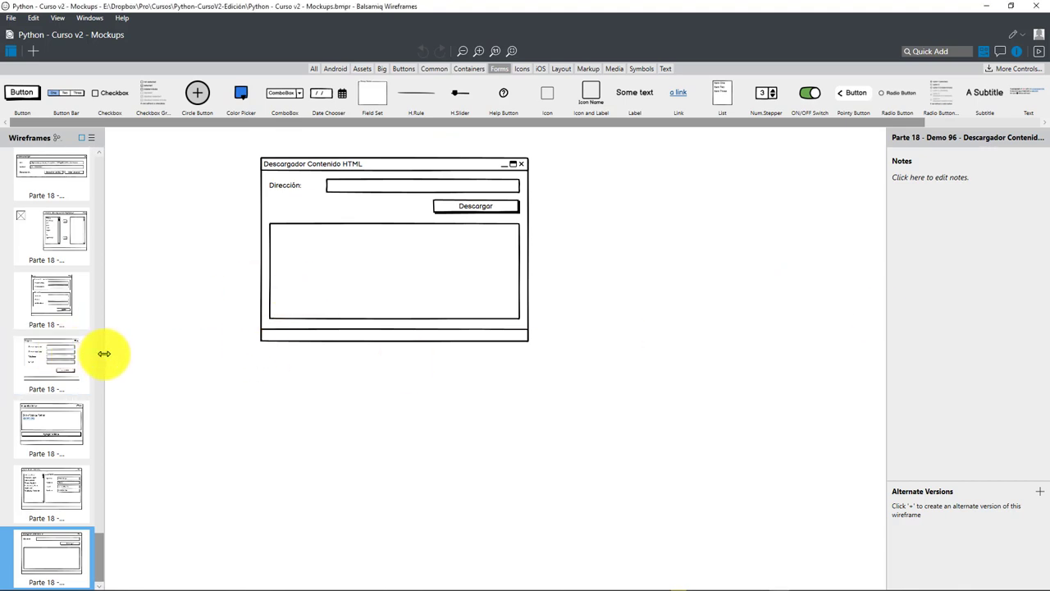
Step: Duplicate the Demo 96 wireframe
{"action": "left_click_drag", "start_coordinate": [104, 354], "coordinate": [156, 353]}
{"action": "scroll", "coordinate": [122, 424], "scroll_direction": "down", "scroll_amount": 2}
{"action": "scroll", "coordinate": [84, 517], "scroll_direction": "down", "scroll_amount": 3}
{"action": "scroll", "coordinate": [90, 528], "scroll_direction": "down", "scroll_amount": 3}
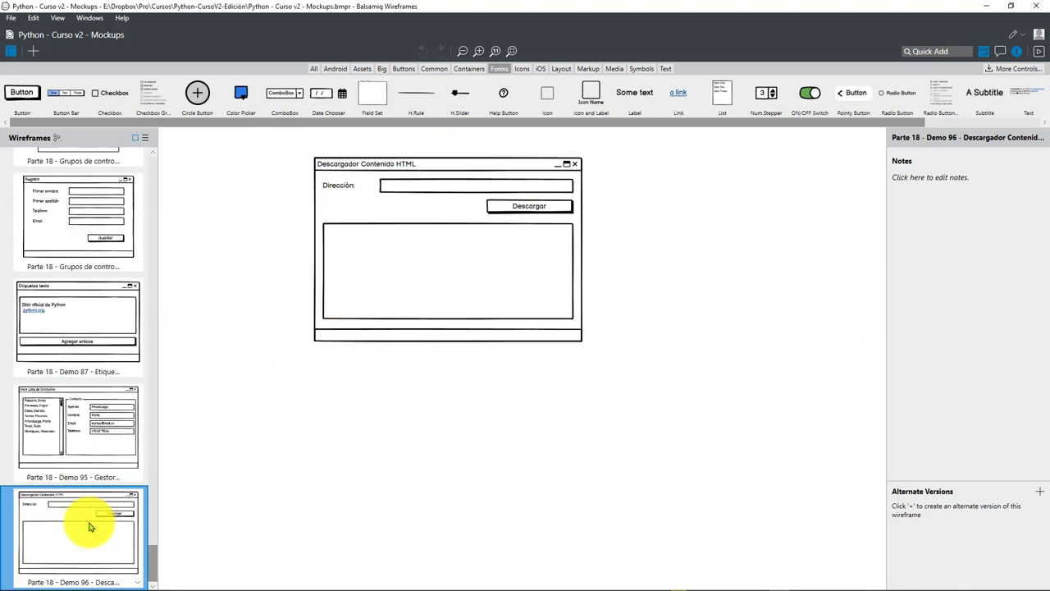
{"action": "right_click", "coordinate": [88, 507]}
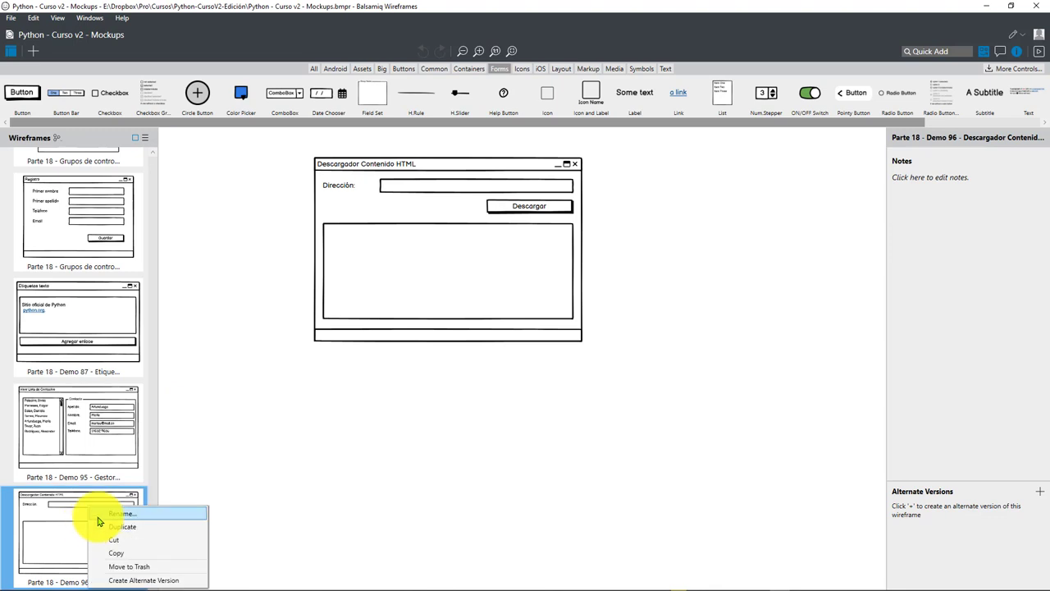
{"action": "left_click", "coordinate": [152, 529]}
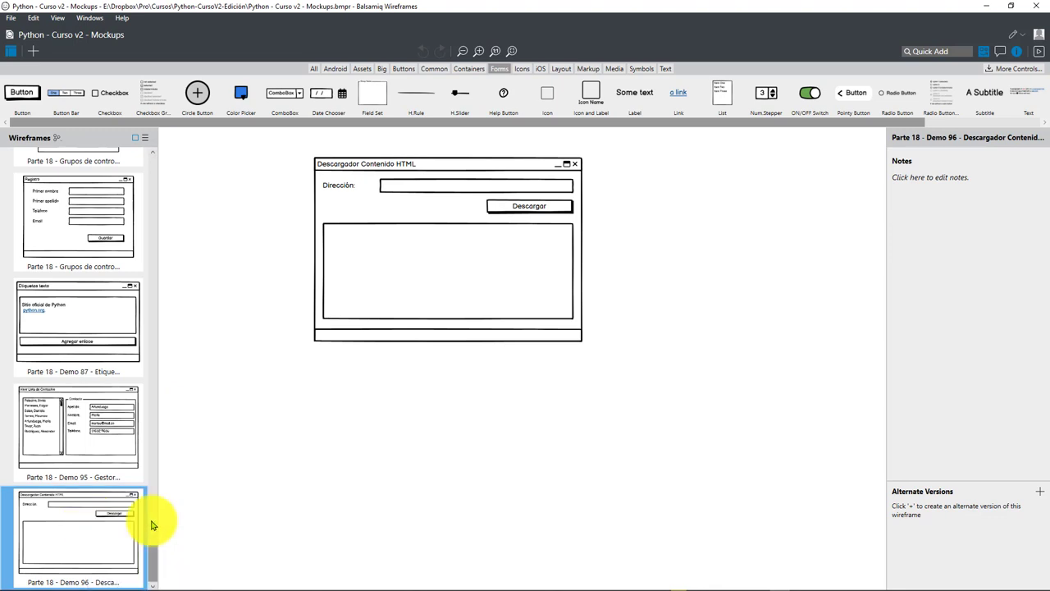
Step: Rename the duplicate to 'Parte 19-Extractor de CSV con Web Scraping'
{"action": "right_click", "coordinate": [103, 533]}
{"action": "left_click", "coordinate": [164, 566]}
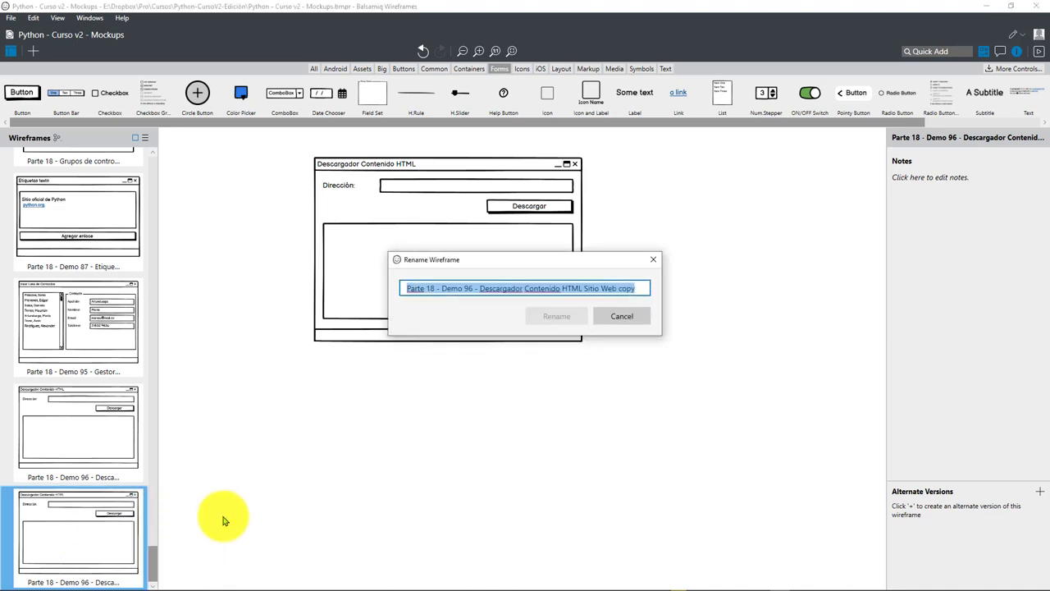
{"action": "key", "text": "Home"}
{"action": "key", "text": "Right"}
{"action": "key", "text": "Right"}
{"action": "key", "text": "Right"}
{"action": "key", "text": "BackSpace"}
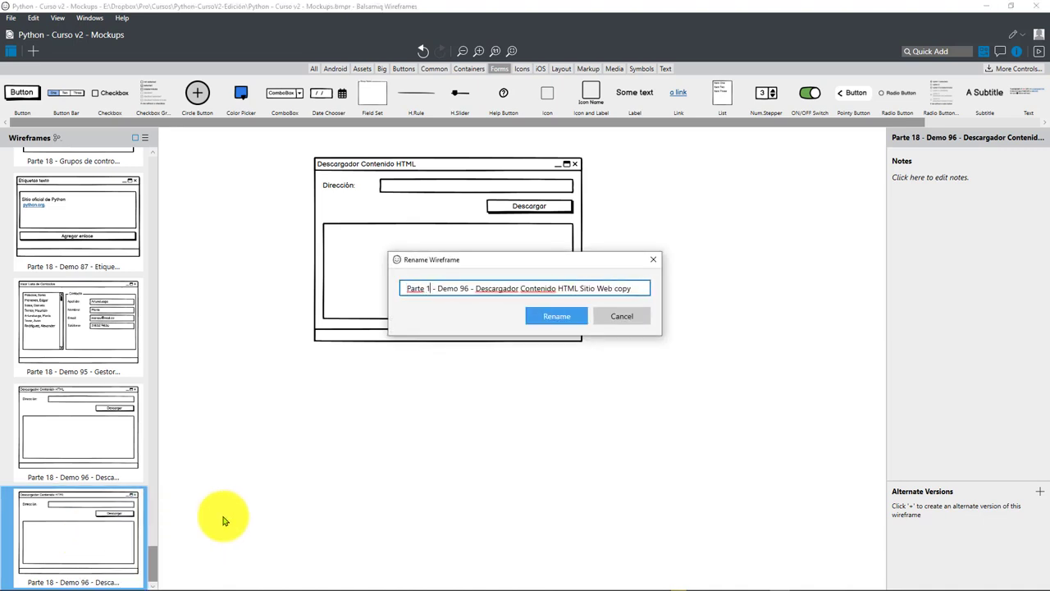
{"action": "type", "text": "9"}
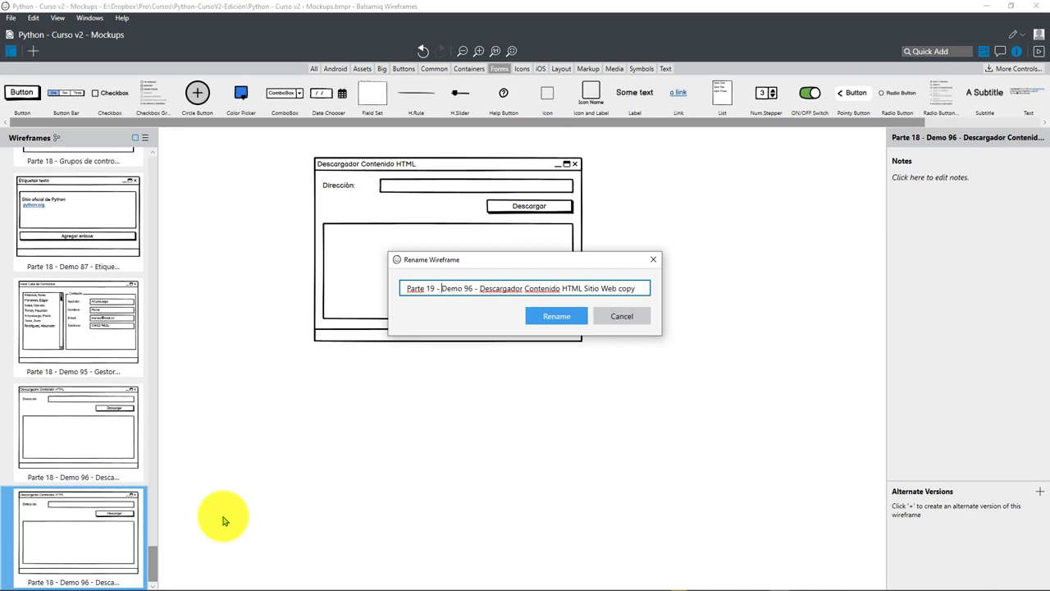
{"action": "key", "text": "shift+End"}
{"action": "key", "text": "Delete"}
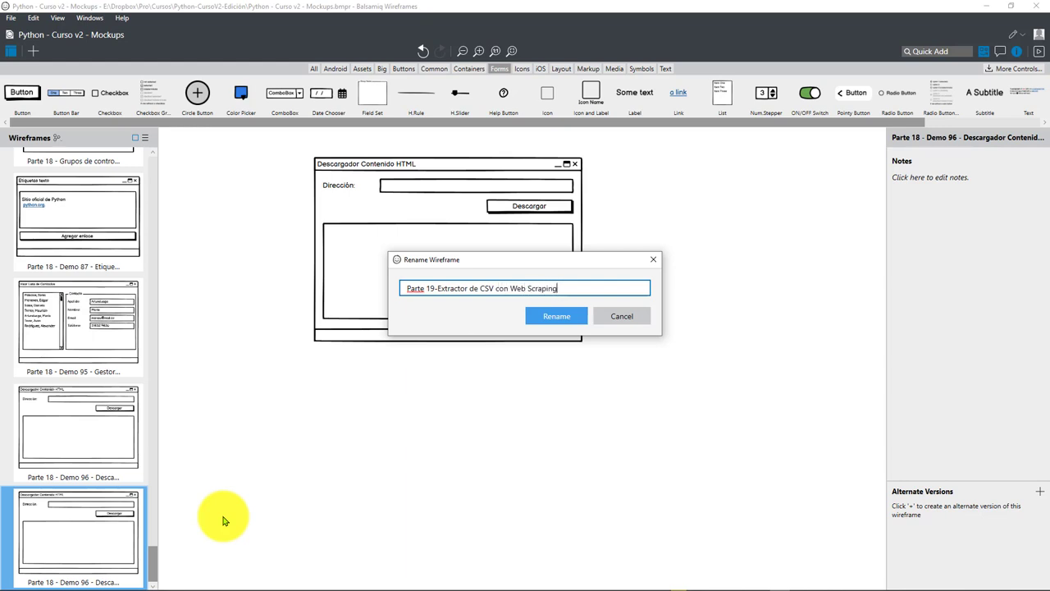
{"action": "key", "text": "Return"}
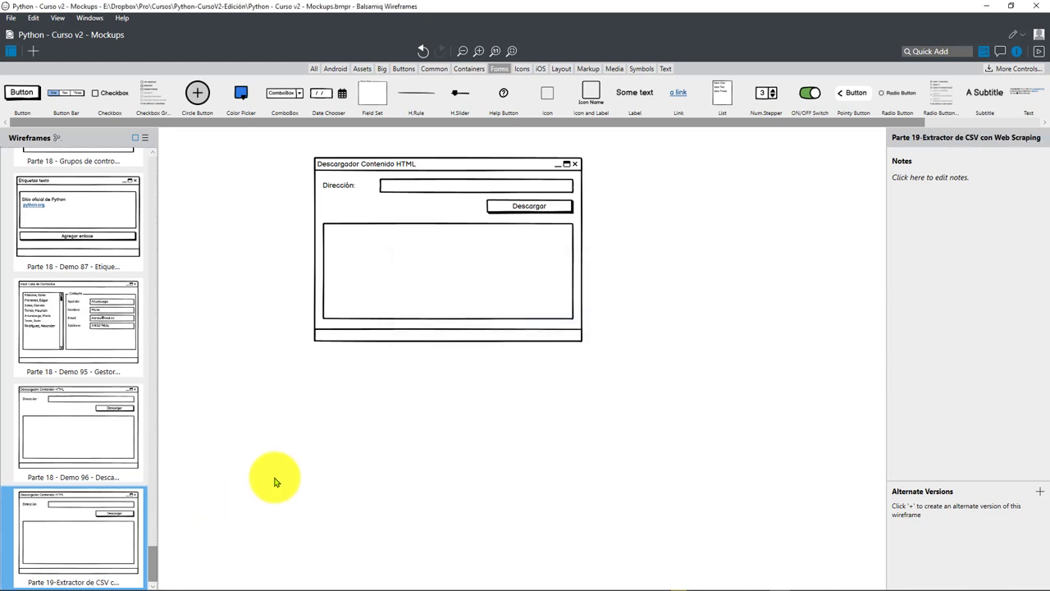
Step: Change the mockup window's title text to 'Extractor de CSV desde HTML'
{"action": "left_click", "coordinate": [515, 302]}
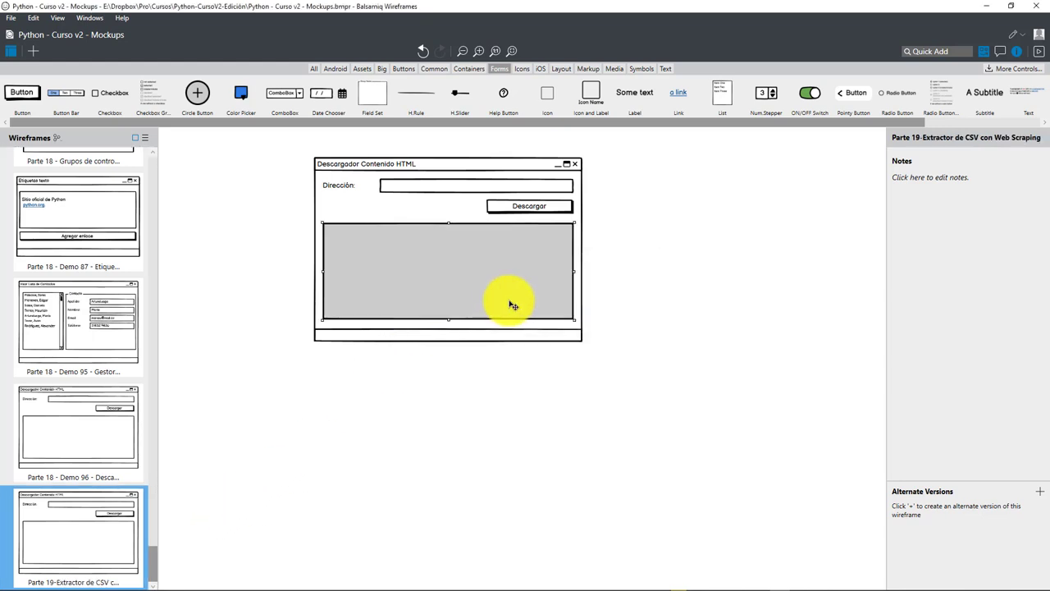
{"action": "left_click", "coordinate": [244, 346]}
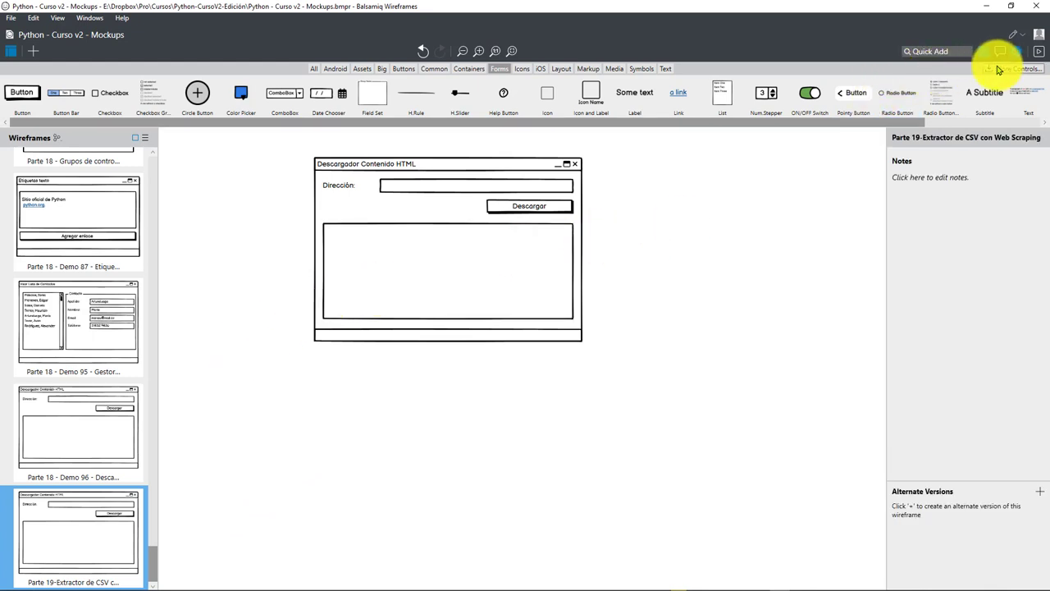
{"action": "left_click", "coordinate": [581, 320]}
{"action": "left_click", "coordinate": [667, 351]}
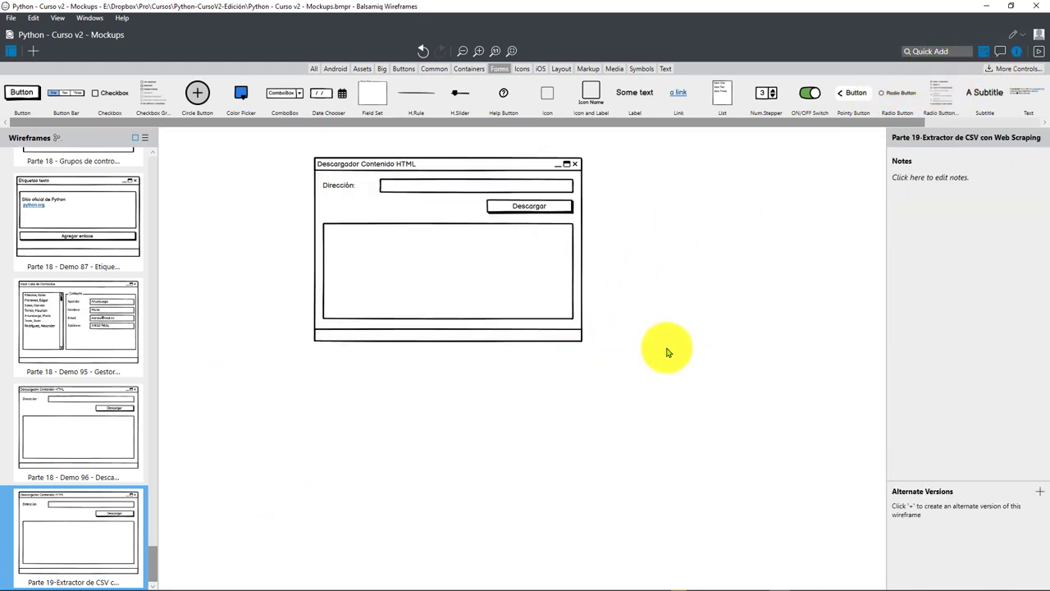
{"action": "scroll", "coordinate": [667, 351], "scroll_direction": "up", "scroll_amount": 1}
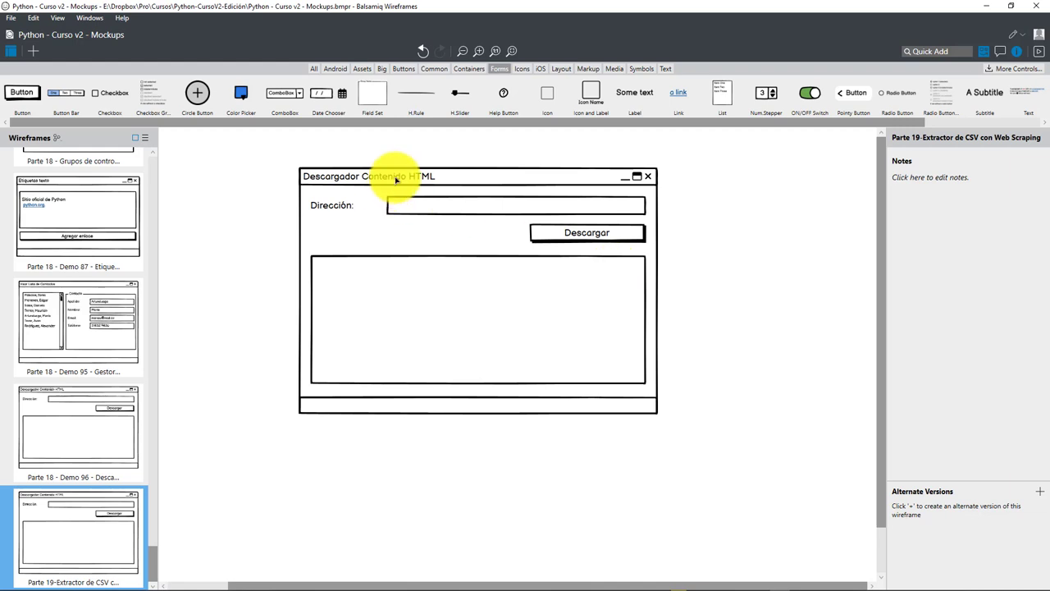
{"action": "double_click", "coordinate": [402, 179]}
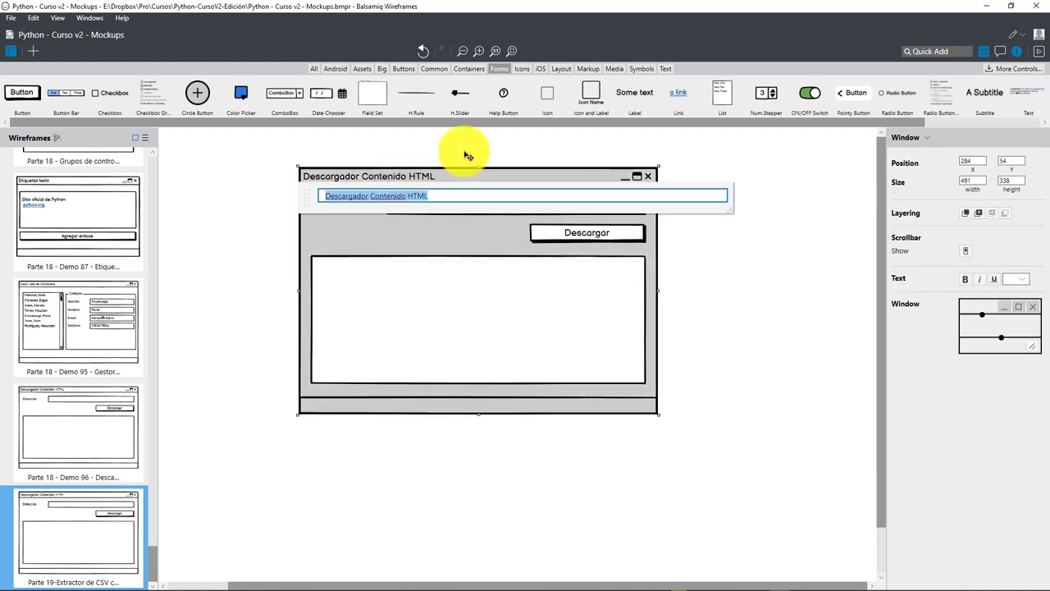
{"action": "type", "text": "Extractor de CSV desde"}
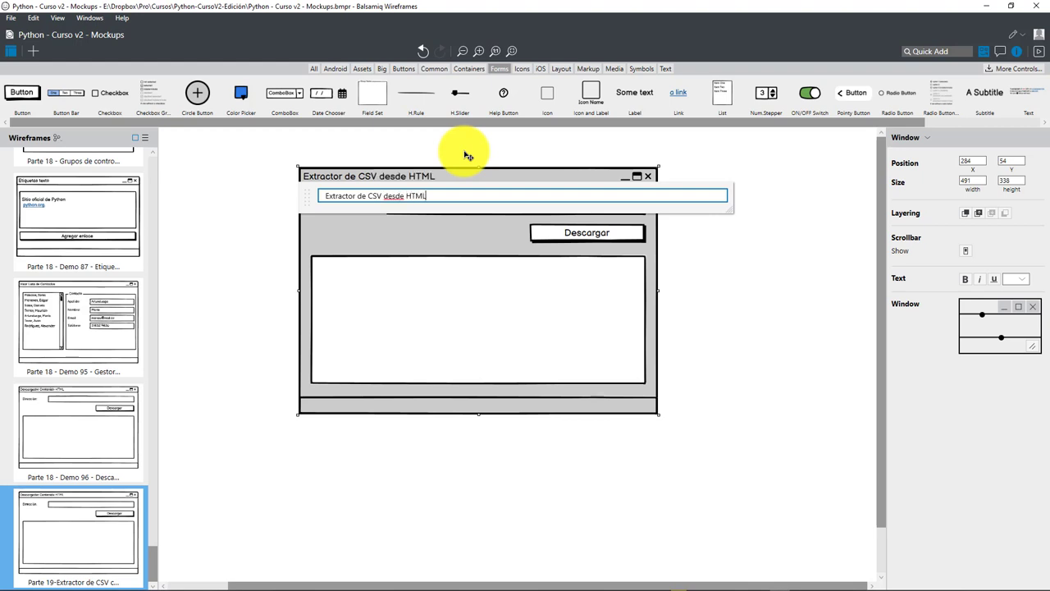
{"action": "left_click", "coordinate": [762, 315]}
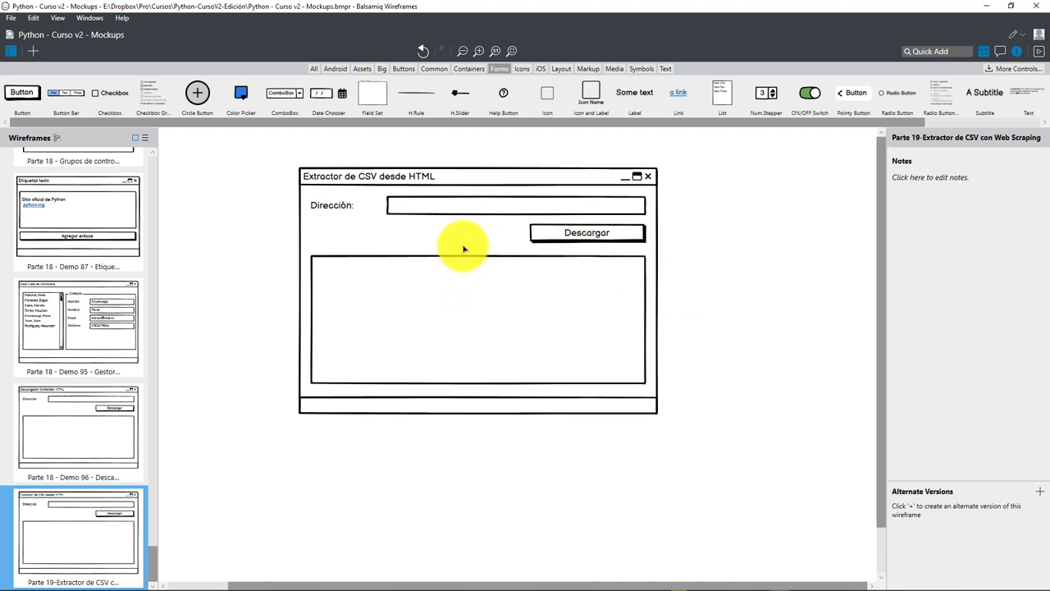
Step: Relabel Dirección as 'URL:' and move and widen its text input to line up with Descargar
{"action": "double_click", "coordinate": [334, 207]}
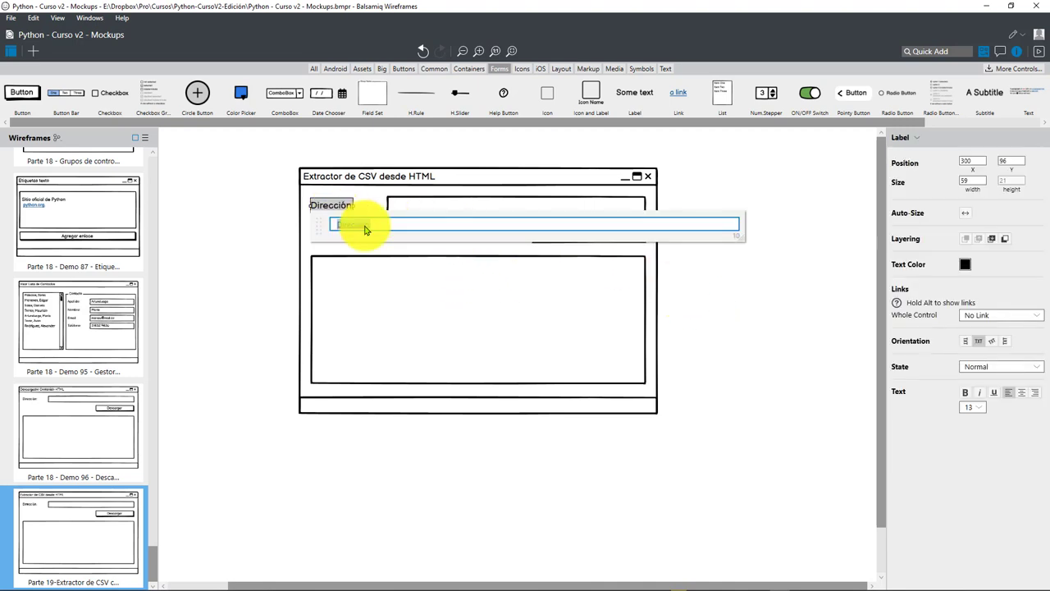
{"action": "type", "text": "URL:"}
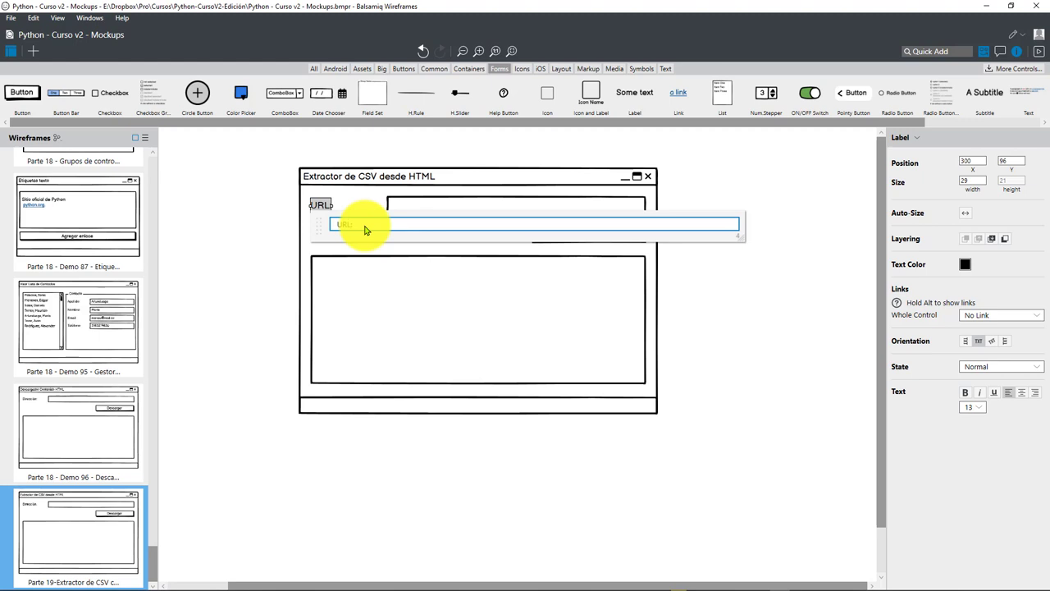
{"action": "left_click", "coordinate": [235, 304]}
{"action": "left_click", "coordinate": [390, 213]}
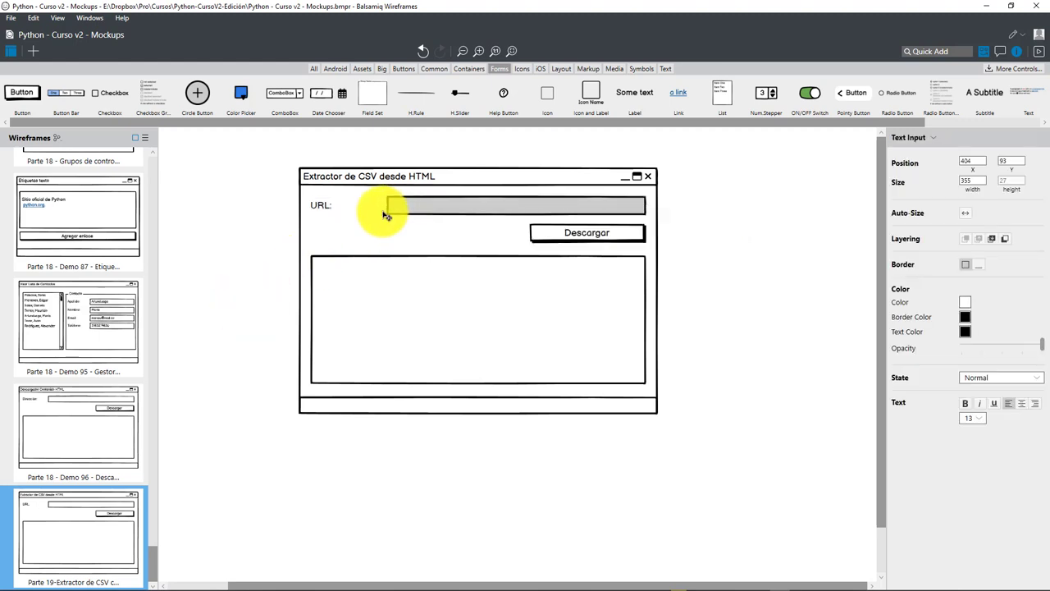
{"action": "left_click_drag", "start_coordinate": [386, 215], "coordinate": [349, 215]}
{"action": "left_click_drag", "start_coordinate": [607, 206], "coordinate": [646, 206]}
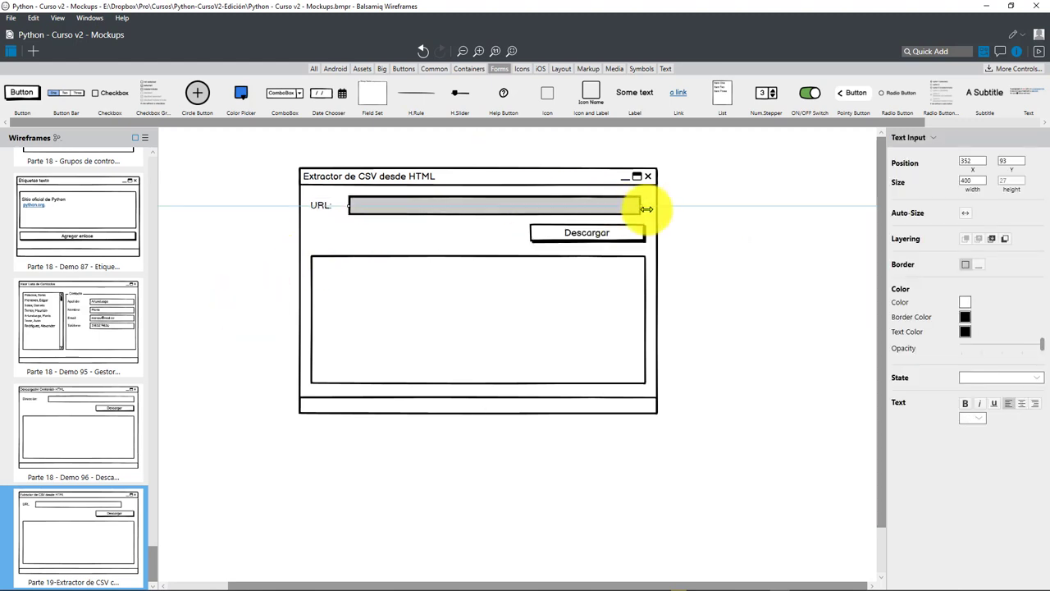
Step: Make the mockup window taller and move the text area lower inside it
{"action": "left_click", "coordinate": [591, 345]}
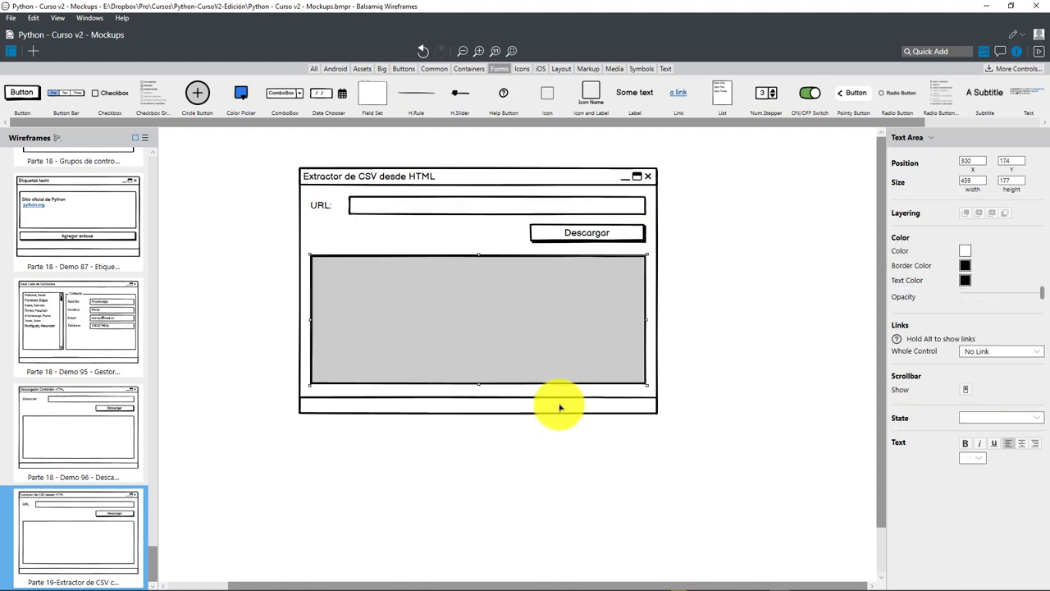
{"action": "left_click", "coordinate": [558, 403]}
{"action": "left_click_drag", "start_coordinate": [487, 413], "coordinate": [474, 486]}
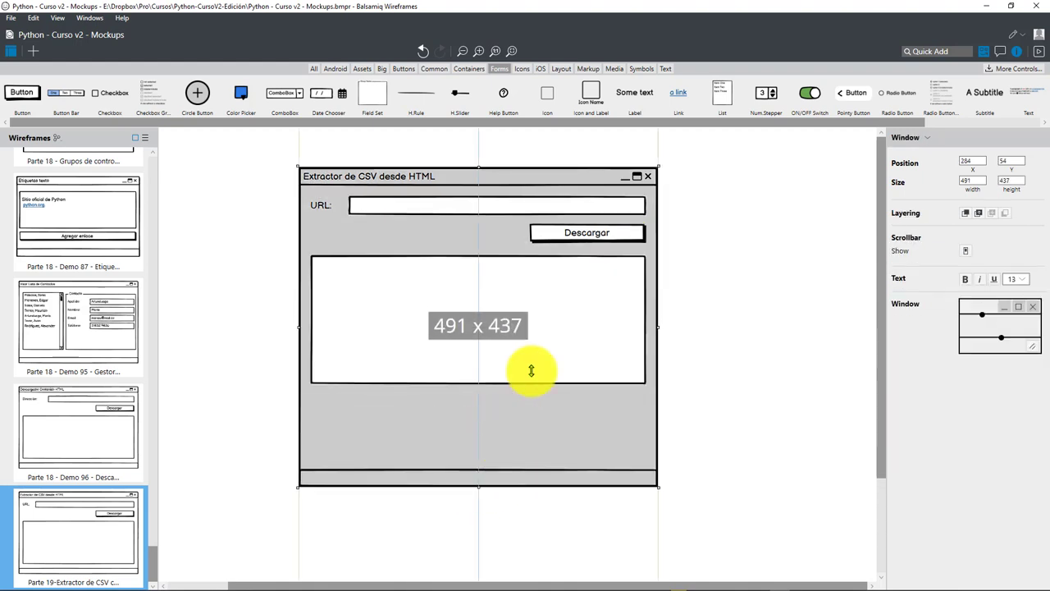
{"action": "left_click", "coordinate": [534, 369]}
{"action": "left_click_drag", "start_coordinate": [541, 392], "coordinate": [552, 412]}
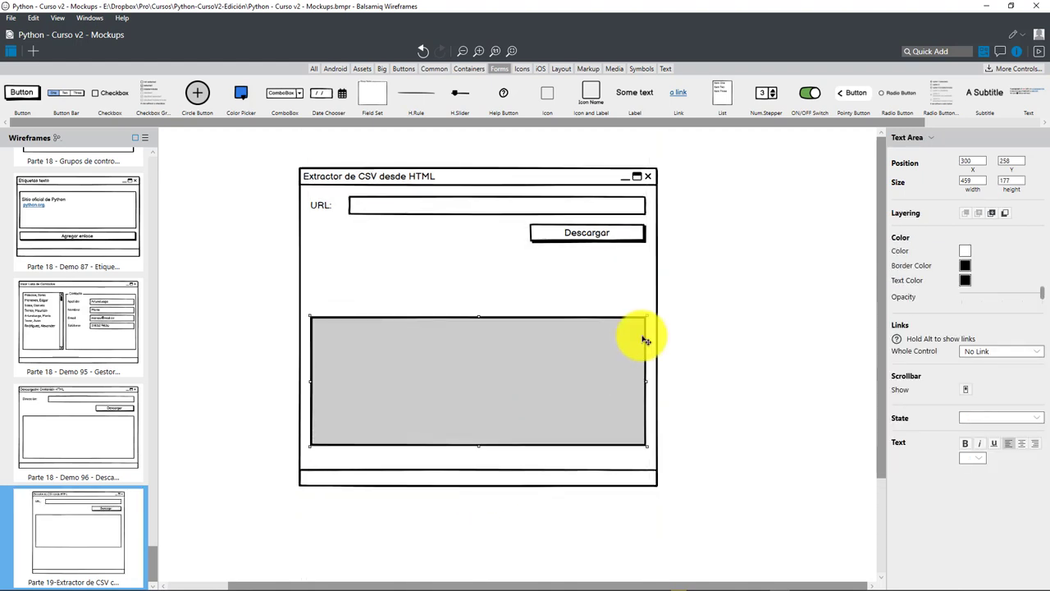
{"action": "left_click", "coordinate": [727, 256]}
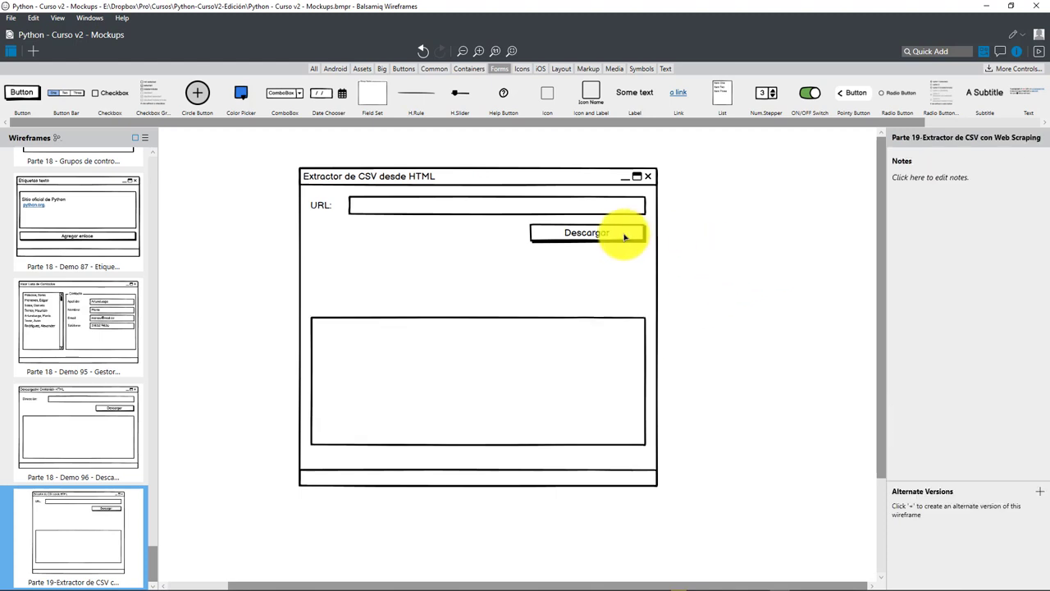
Step: Move the Descargar button up beside the narrowed URL input and relabel it 'Consultar'
{"action": "left_click", "coordinate": [613, 234]}
{"action": "left_click", "coordinate": [636, 205]}
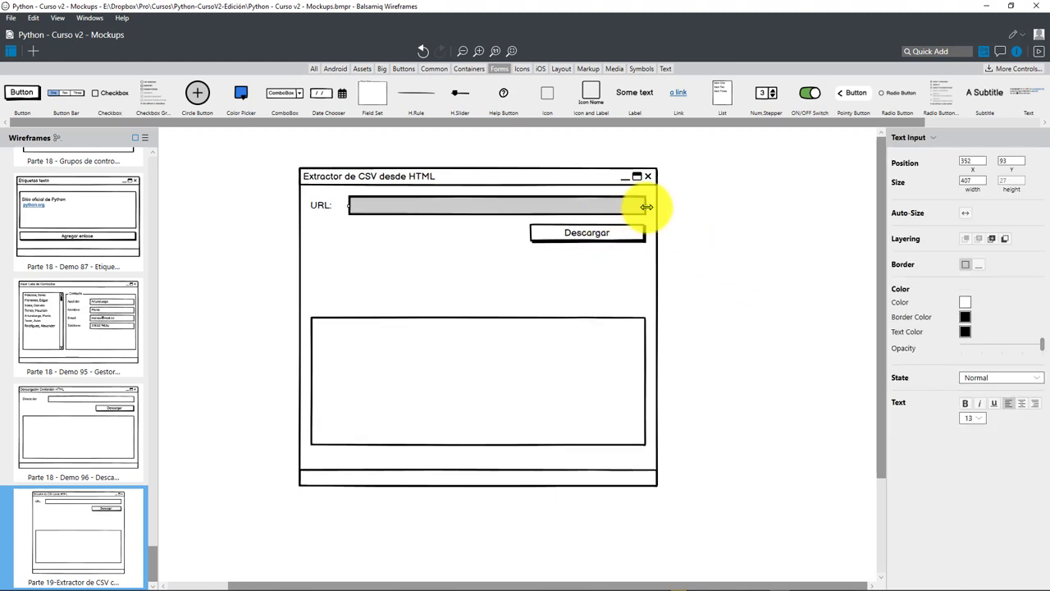
{"action": "left_click_drag", "start_coordinate": [647, 207], "coordinate": [543, 207]}
{"action": "left_click", "coordinate": [598, 237]}
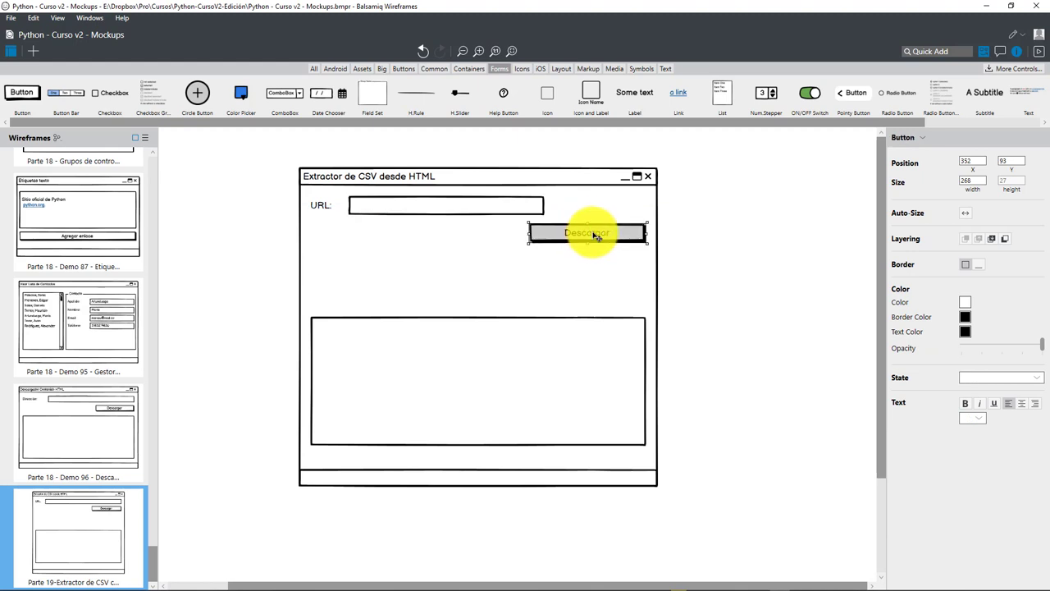
{"action": "left_click_drag", "start_coordinate": [598, 236], "coordinate": [607, 205]}
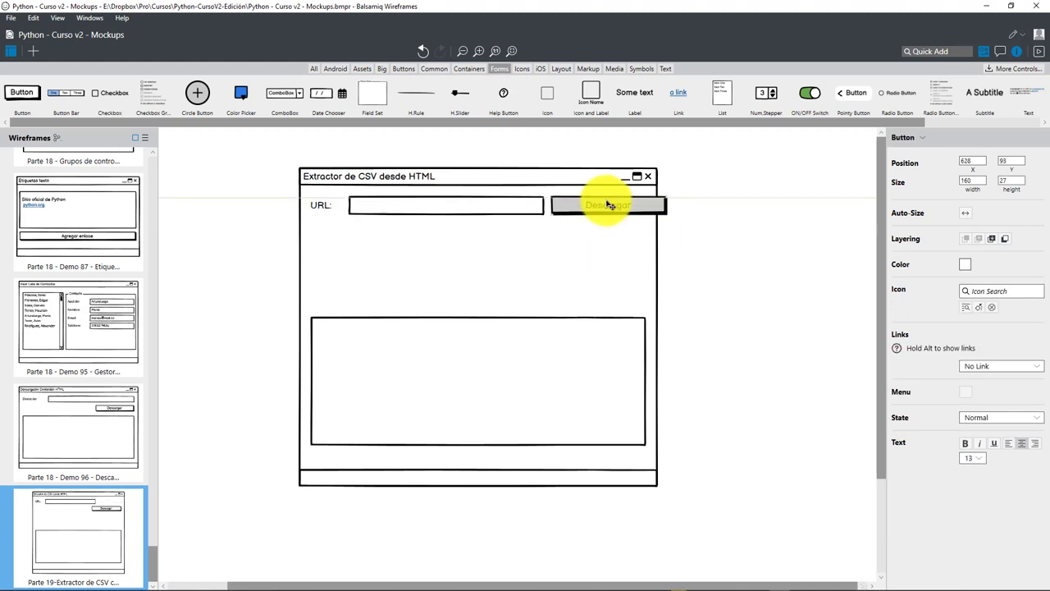
{"action": "left_click", "coordinate": [529, 208]}
{"action": "left_click_drag", "start_coordinate": [538, 205], "coordinate": [546, 208]}
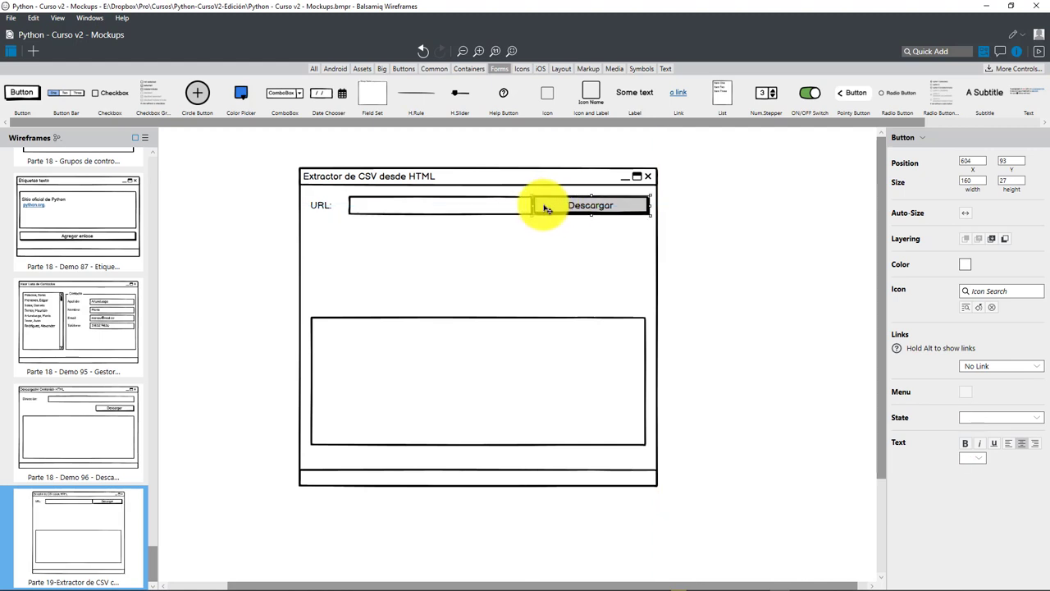
{"action": "left_click_drag", "start_coordinate": [534, 205], "coordinate": [540, 203]}
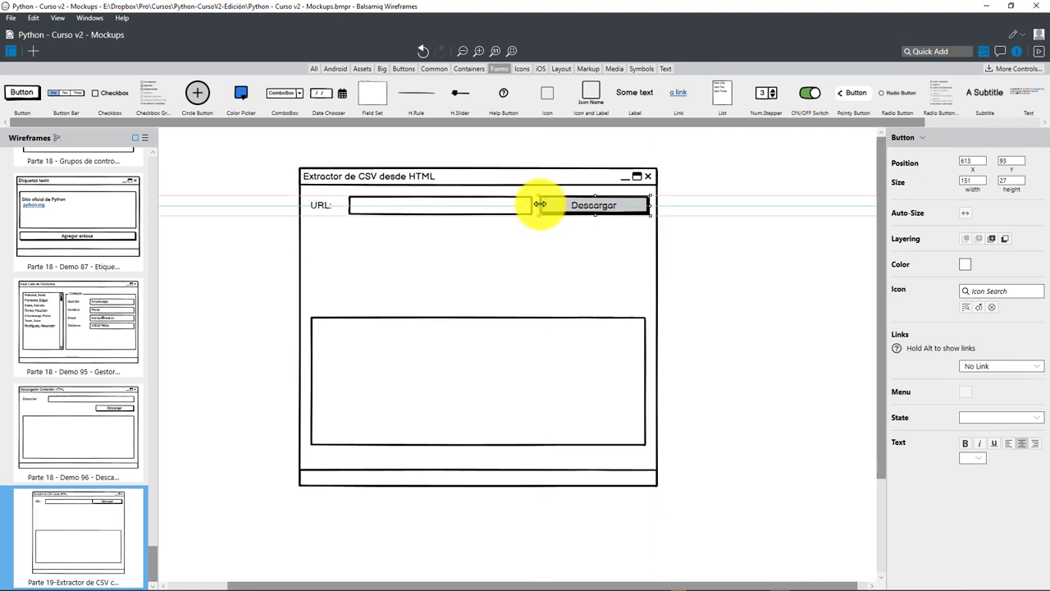
{"action": "double_click", "coordinate": [562, 209]}
{"action": "type", "text": "Constu"}
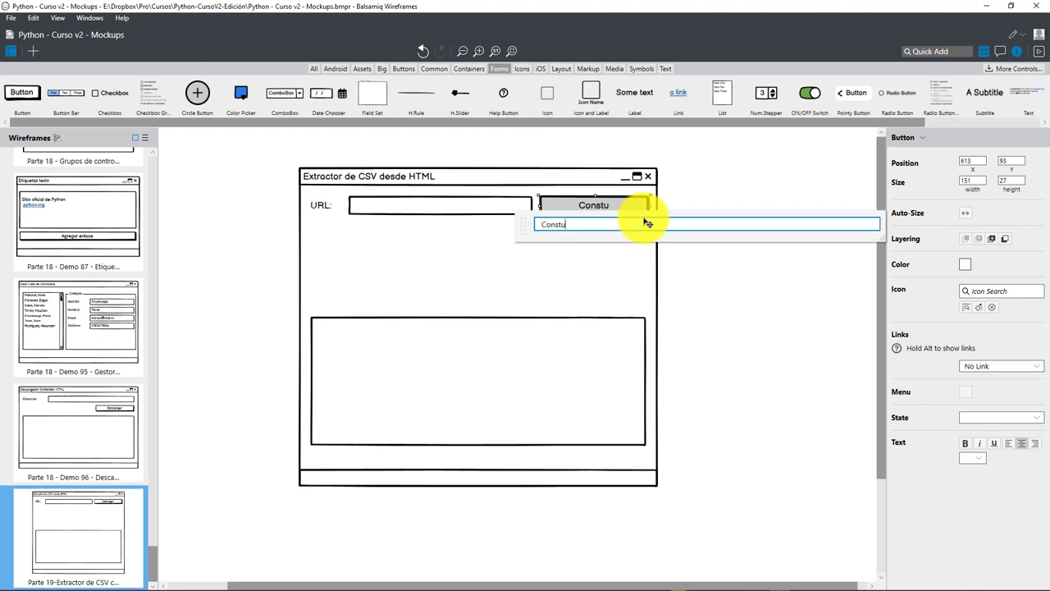
{"action": "type", "text": "lar"}
{"action": "type", "text": "ar"}
{"action": "key", "text": "Return"}
{"action": "left_click", "coordinate": [696, 246]}
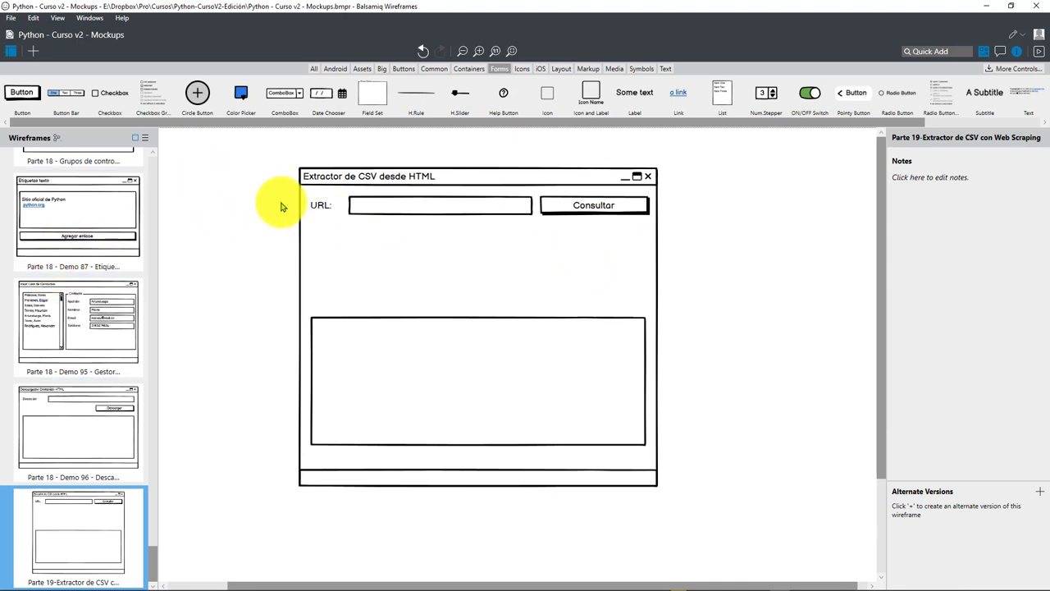
Step: Align the URL input edges so it spans from the label to the narrowed Consultar button
{"action": "left_click", "coordinate": [351, 207]}
{"action": "left_click", "coordinate": [353, 207]}
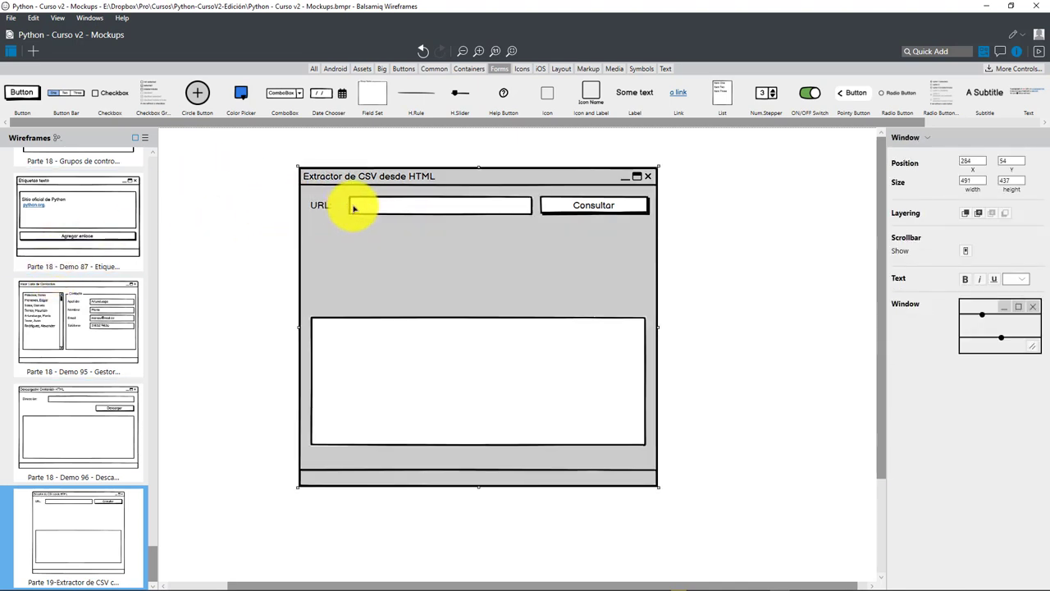
{"action": "left_click", "coordinate": [354, 210]}
{"action": "left_click_drag", "start_coordinate": [349, 206], "coordinate": [368, 205]}
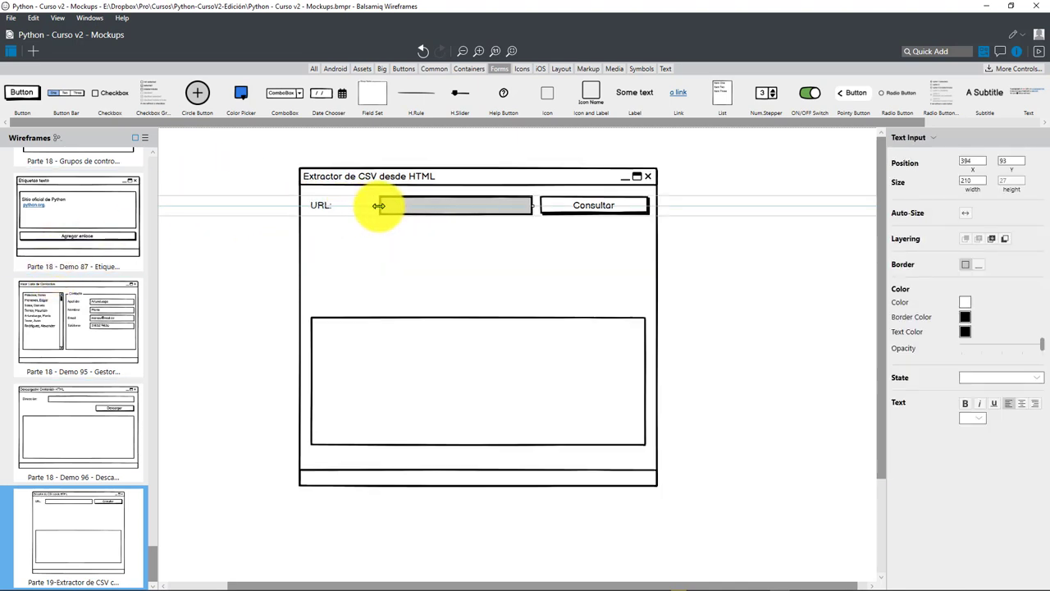
{"action": "left_click", "coordinate": [543, 207]}
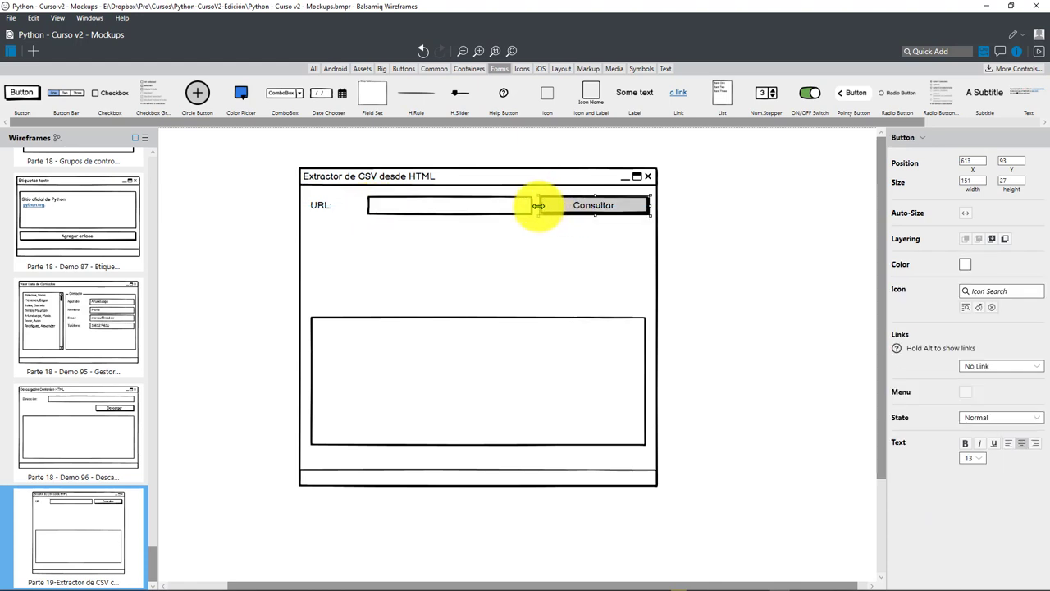
{"action": "left_click_drag", "start_coordinate": [541, 206], "coordinate": [563, 207]}
{"action": "left_click", "coordinate": [523, 206]}
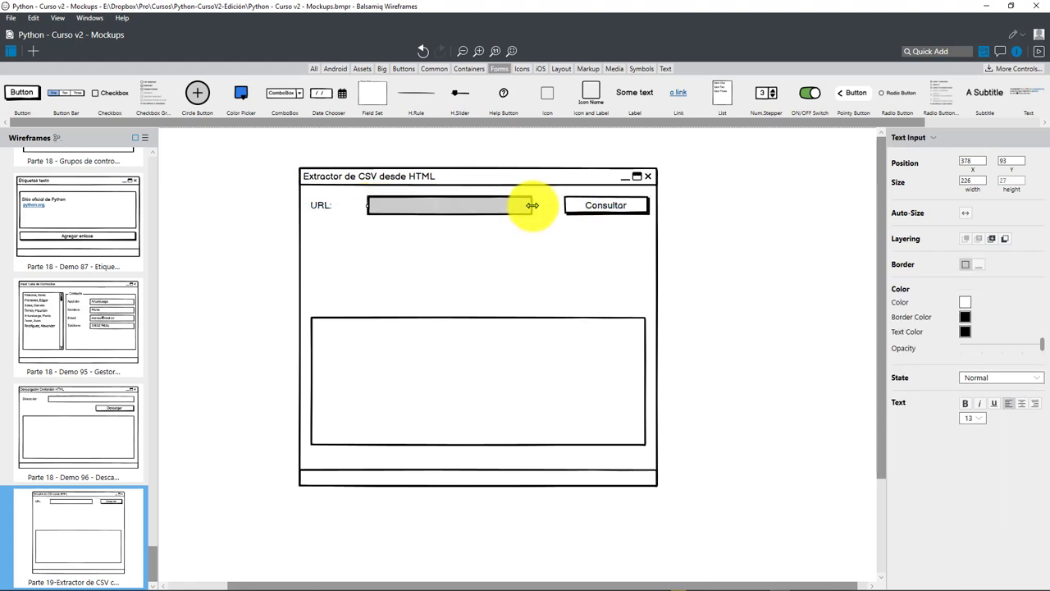
{"action": "left_click_drag", "start_coordinate": [535, 207], "coordinate": [556, 207]}
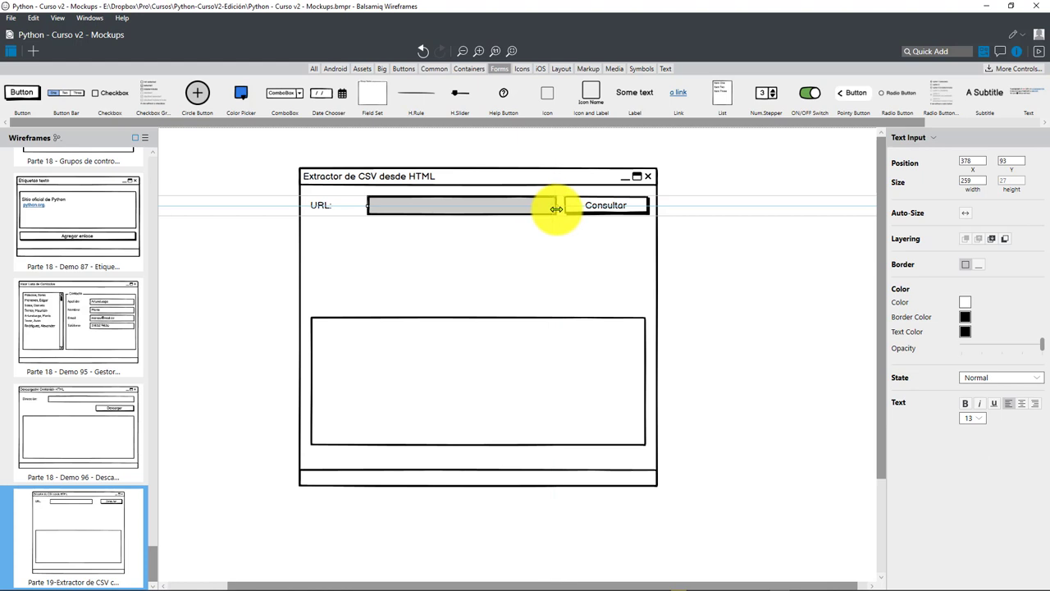
{"action": "left_click", "coordinate": [712, 231]}
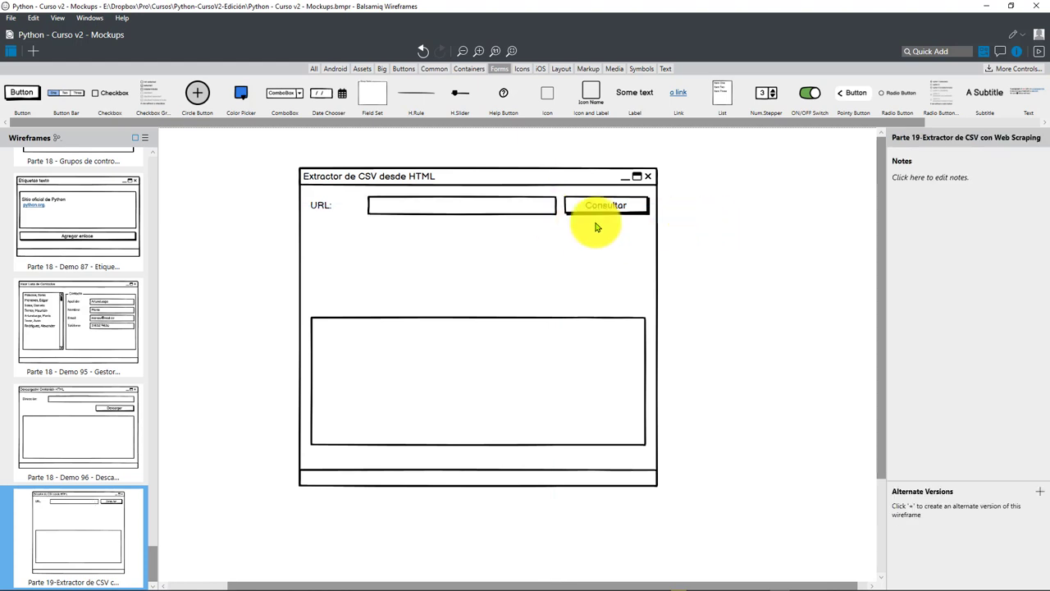
Step: Place a 'Tabla:' label below the URL row, made from the URL: label
{"action": "left_click", "coordinate": [328, 209]}
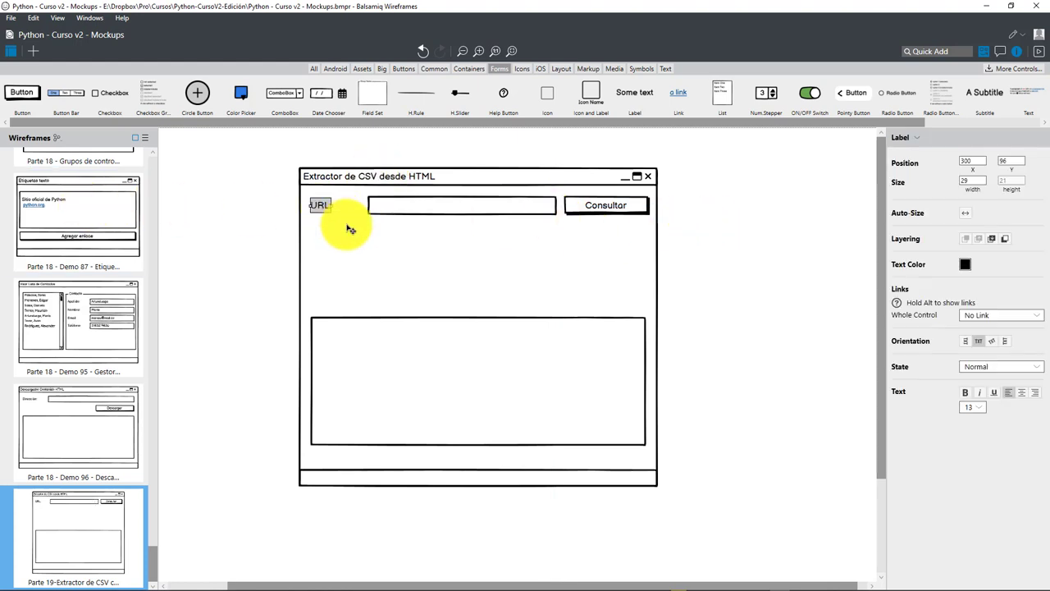
{"action": "left_click_drag", "start_coordinate": [328, 206], "coordinate": [328, 232]}
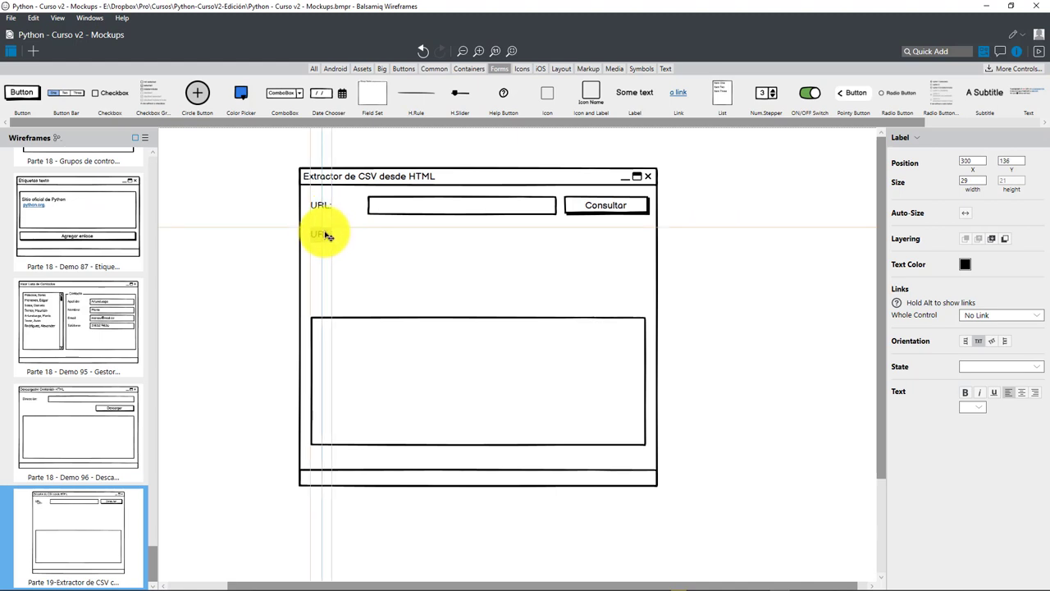
{"action": "double_click", "coordinate": [327, 228]}
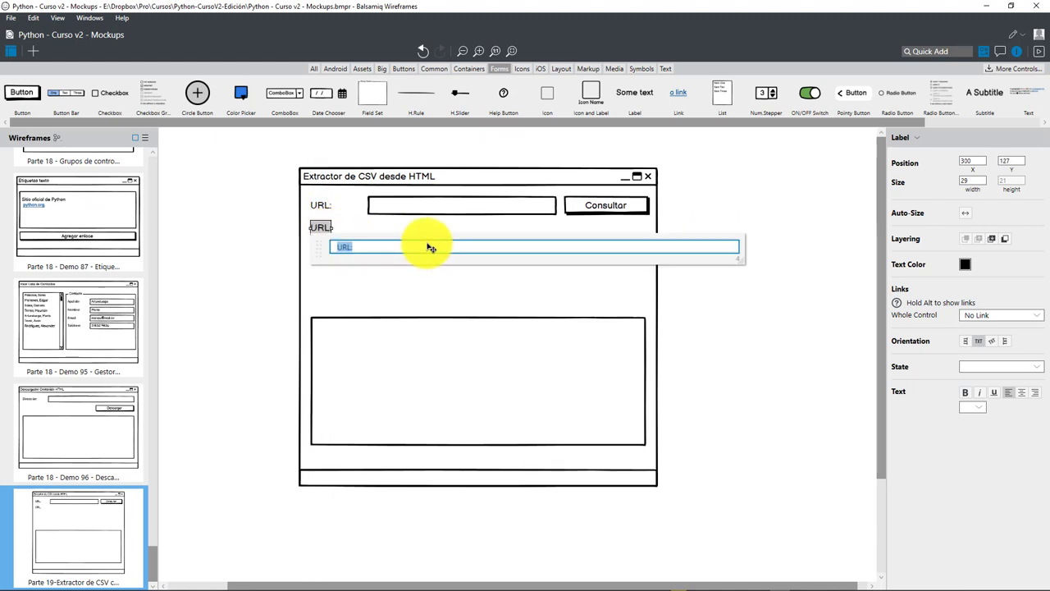
{"action": "type", "text": "Tabla:"}
{"action": "left_click", "coordinate": [703, 297]}
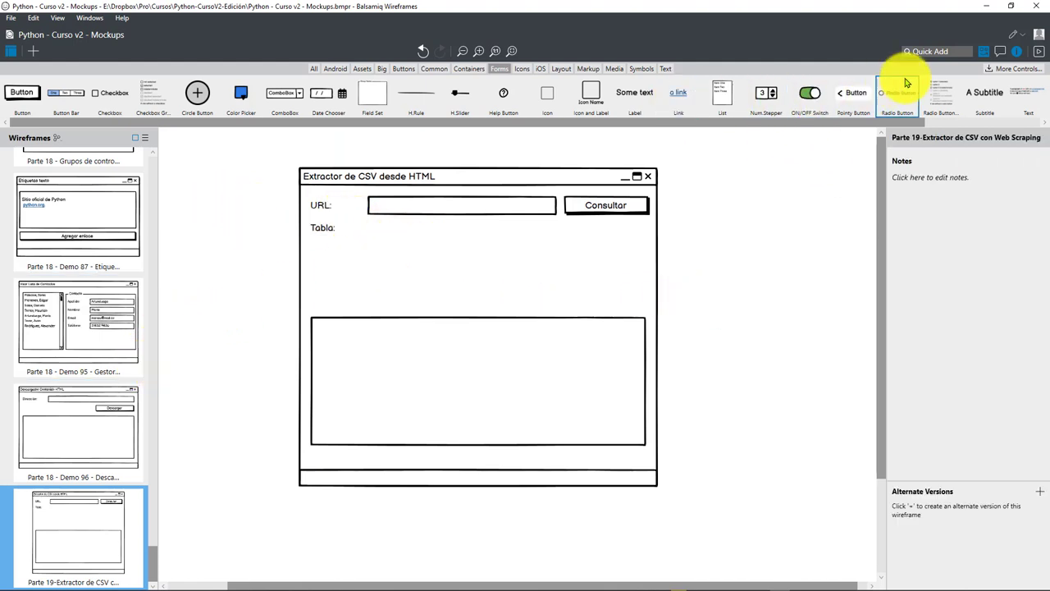
Step: Add a combo box beside Tabla:, widened to Consultar, with options 1, 2 and 3
{"action": "left_click", "coordinate": [956, 51]}
{"action": "type", "text": "combo"}
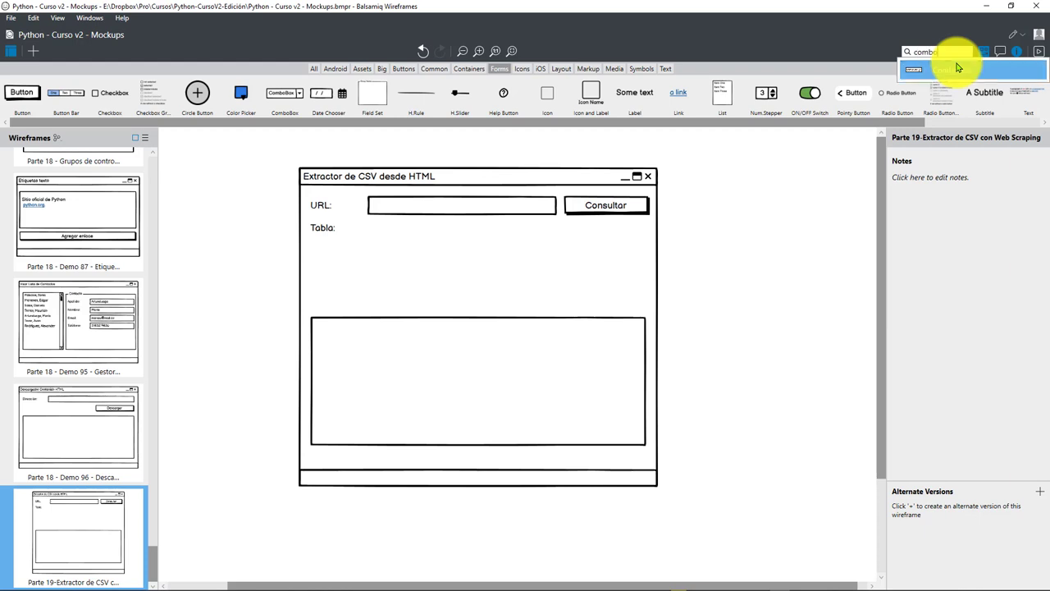
{"action": "mouse_move", "coordinate": [959, 68]}
{"action": "left_mouse_down"}
{"action": "mouse_move", "coordinate": [226, 170]}
{"action": "mouse_move", "coordinate": [386, 227]}
{"action": "left_mouse_up"}
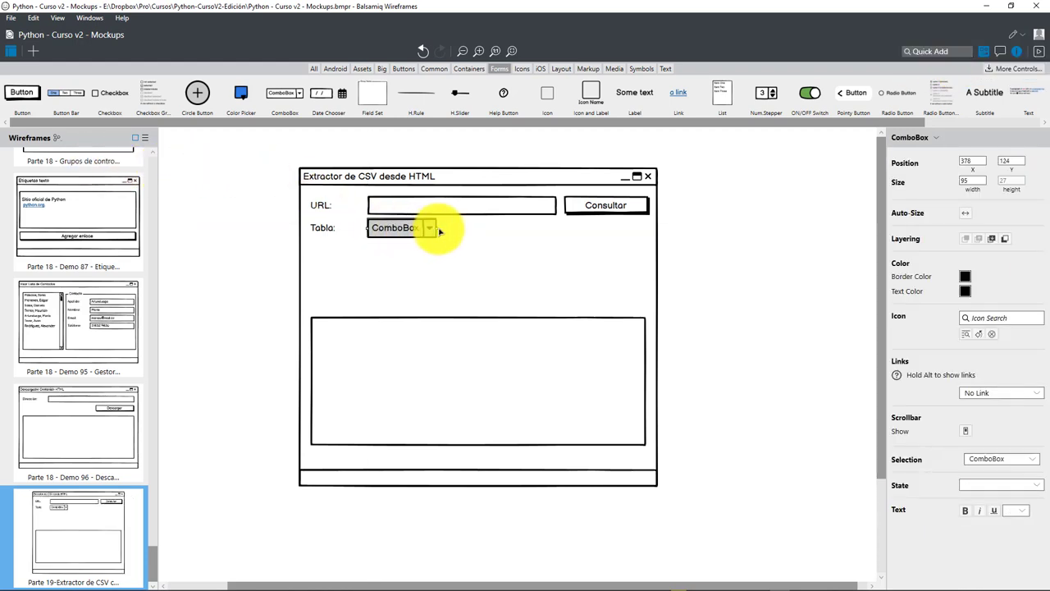
{"action": "left_click_drag", "start_coordinate": [434, 227], "coordinate": [555, 227]}
{"action": "double_click", "coordinate": [513, 230]}
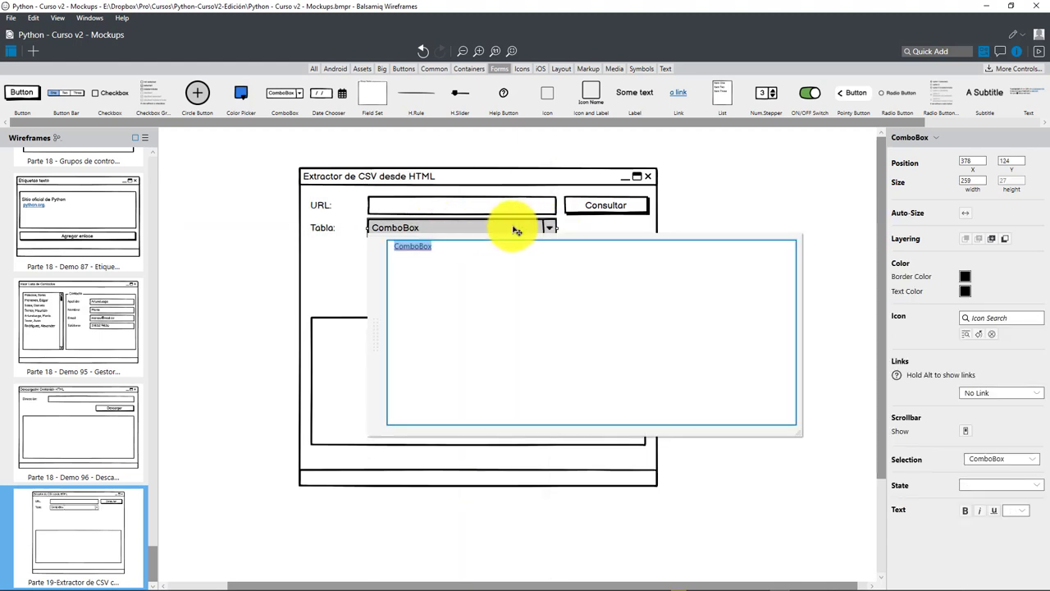
{"action": "type", "text": "1"}
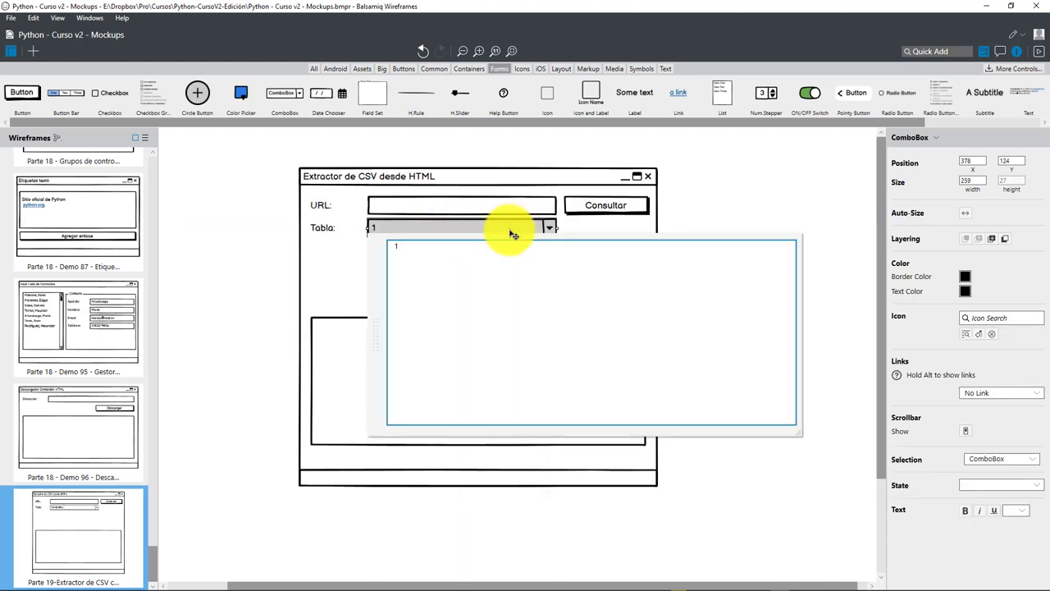
{"action": "key", "text": "Return"}
{"action": "type", "text": "2"}
{"action": "key", "text": "Return"}
{"action": "type", "text": "3"}
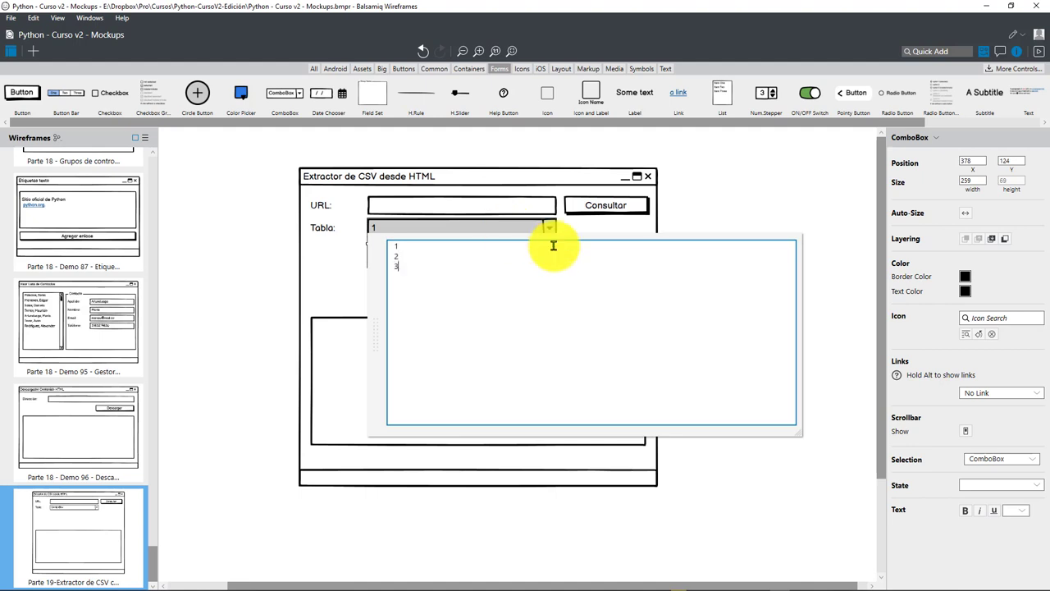
{"action": "left_click", "coordinate": [703, 205]}
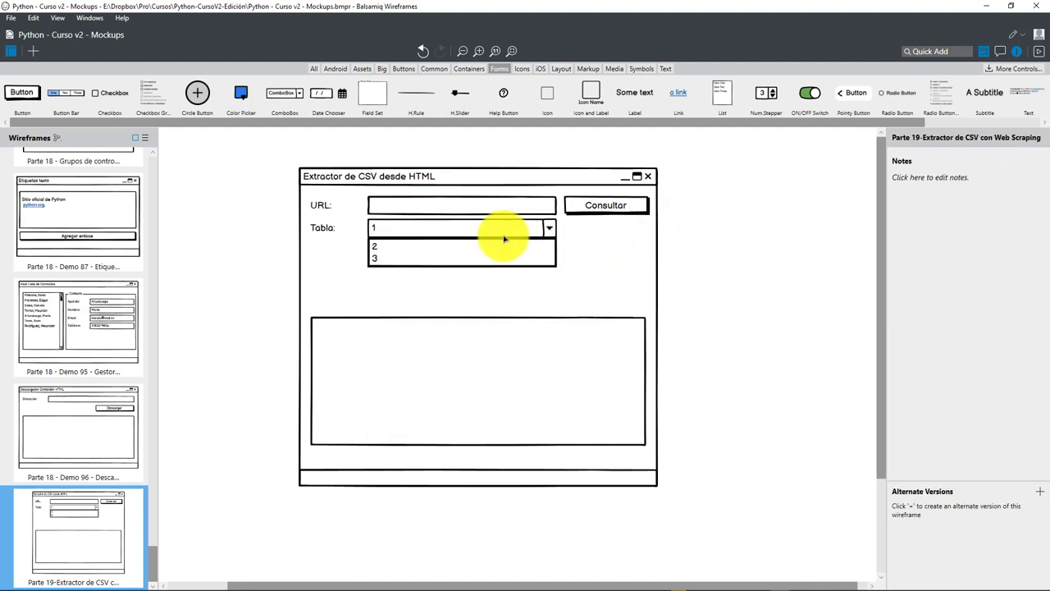
{"action": "left_click", "coordinate": [399, 249]}
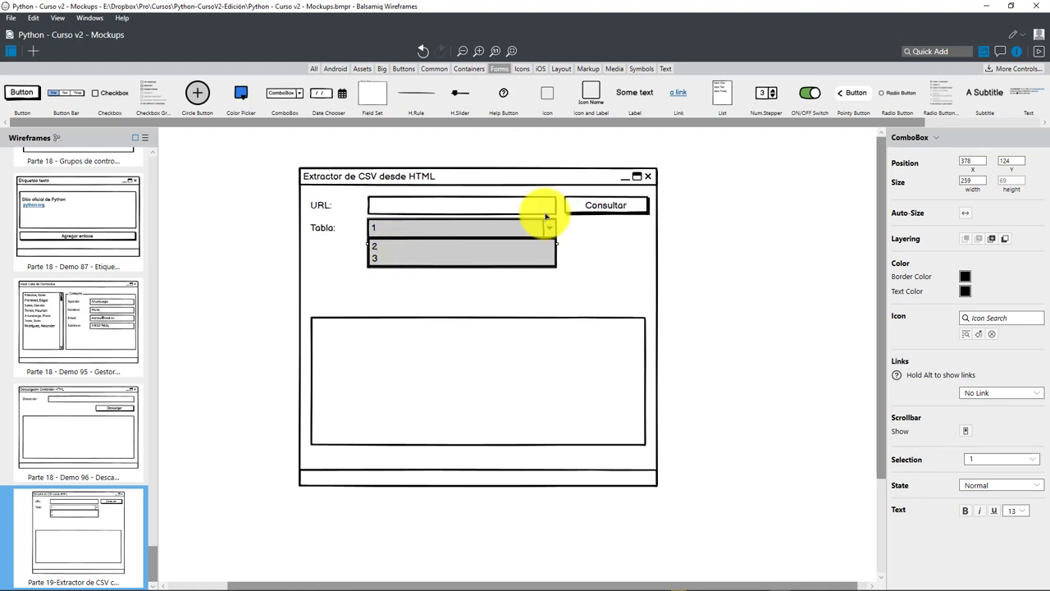
{"action": "left_click", "coordinate": [725, 244]}
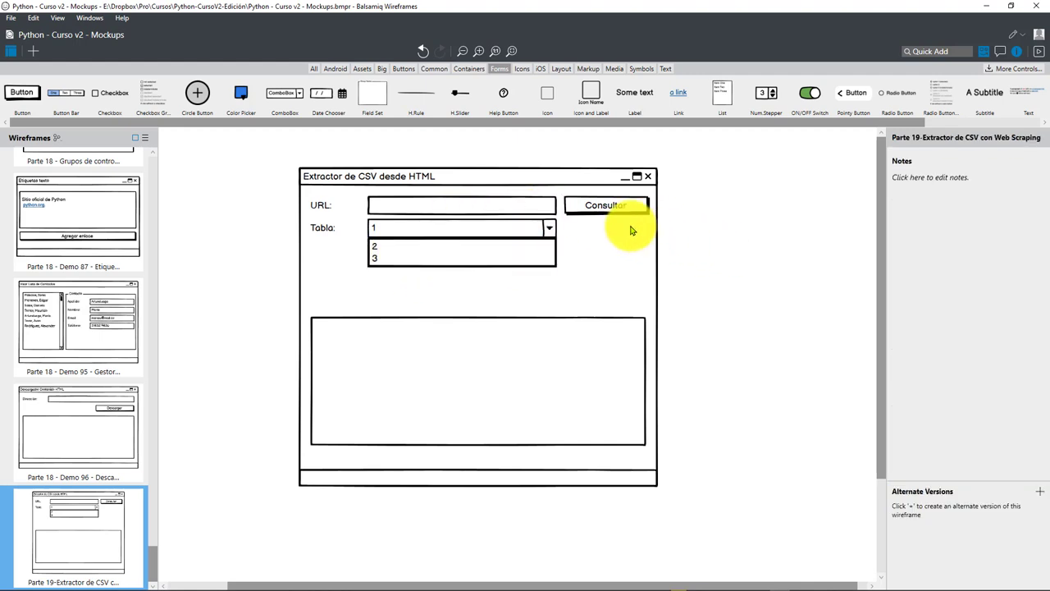
Step: Duplicate the Consultar button just below it and relabel the copy 'Exportar a CSV'
{"action": "mouse_move", "coordinate": [615, 211]}
{"action": "left_mouse_down"}
{"action": "mouse_move", "coordinate": [622, 246]}
{"action": "mouse_move", "coordinate": [614, 239]}
{"action": "left_mouse_up"}
{"action": "double_click", "coordinate": [617, 234]}
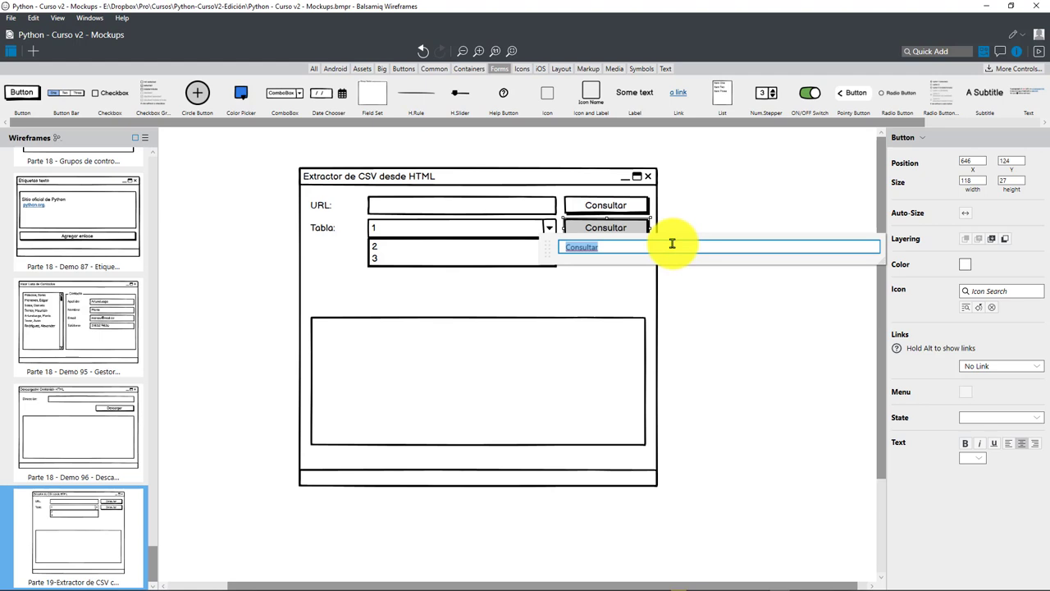
{"action": "type", "text": "E"}
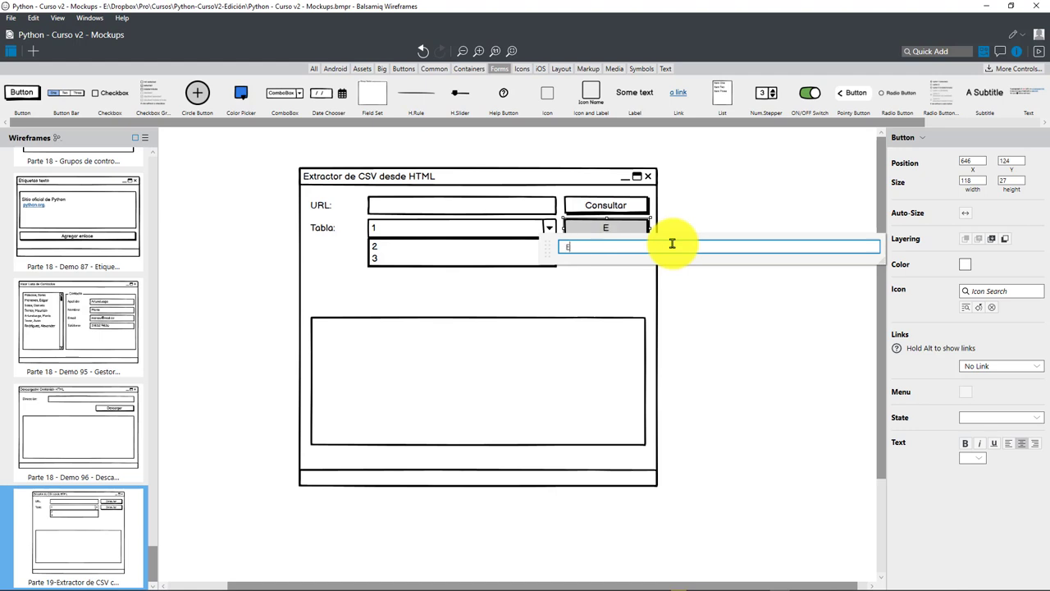
{"action": "type", "text": "xportar a CSV"}
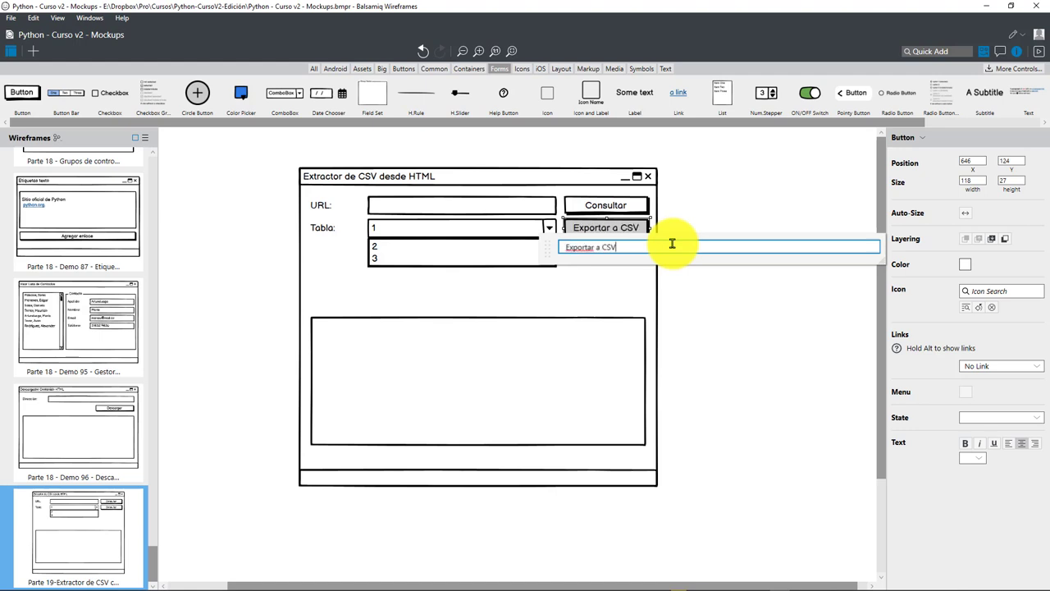
{"action": "left_click", "coordinate": [685, 330]}
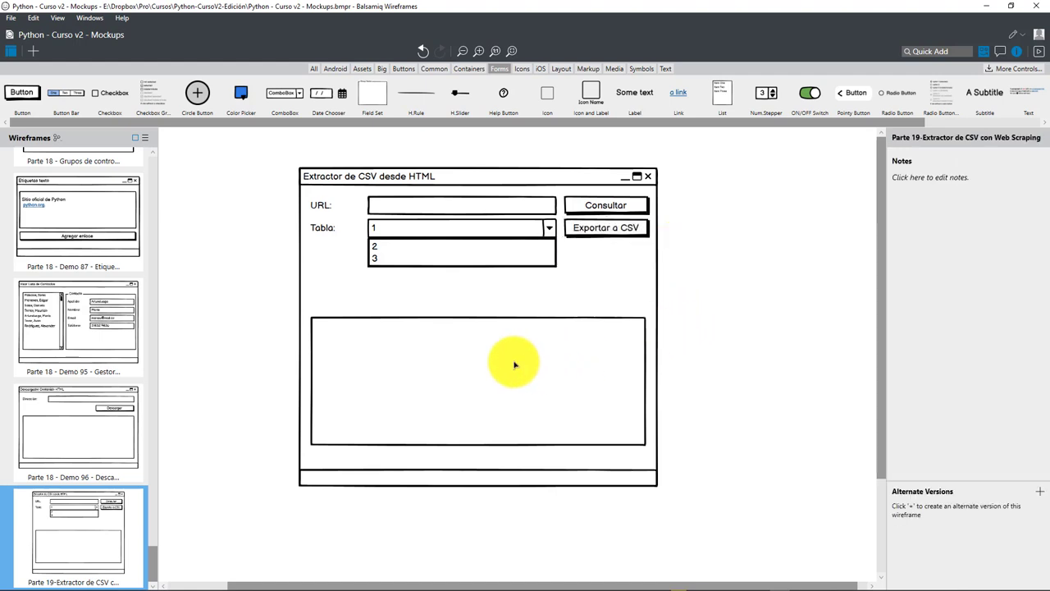
Step: Move the table area up under the combo, make it taller, and label it 'Tabla con los datos encontrados'
{"action": "left_click_drag", "start_coordinate": [511, 359], "coordinate": [517, 329]}
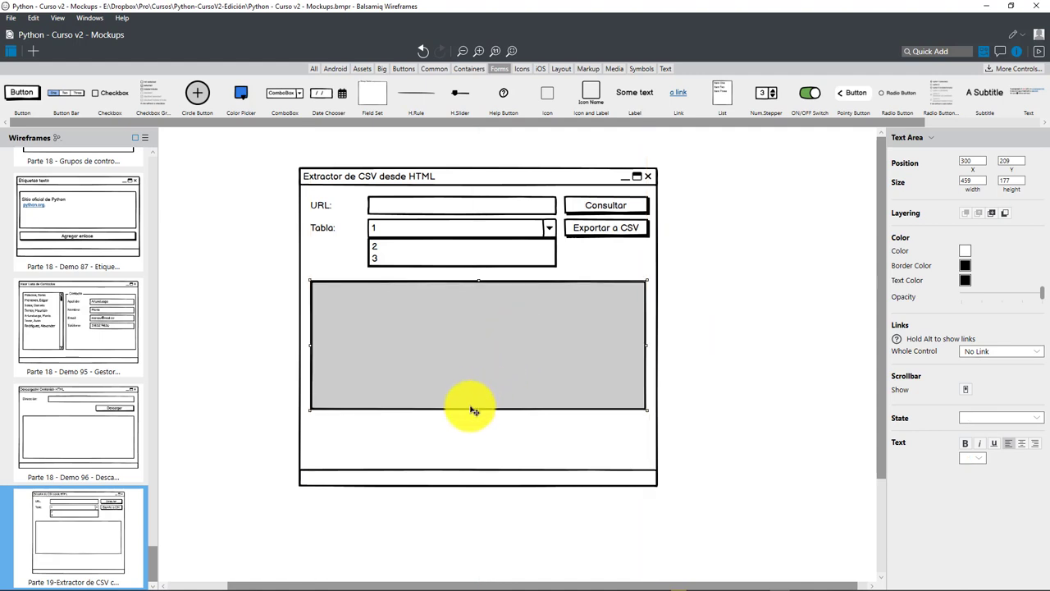
{"action": "left_click_drag", "start_coordinate": [476, 408], "coordinate": [476, 430]}
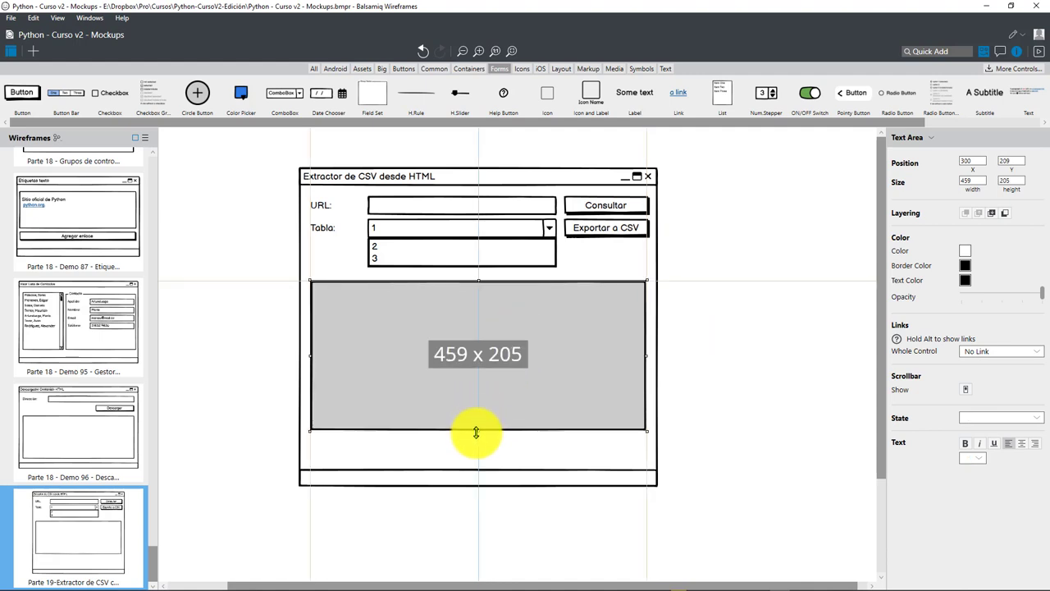
{"action": "double_click", "coordinate": [482, 322]}
{"action": "type", "text": "A"}
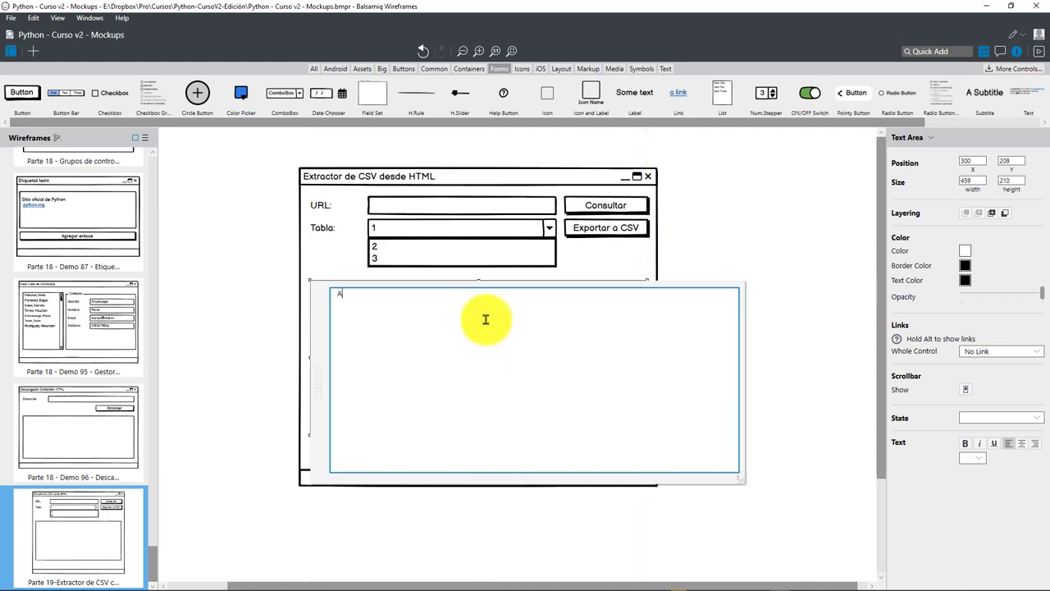
{"action": "type", "text": "quí"}
{"action": "key", "text": "BackSpace"}
{"action": "key", "text": "BackSpace"}
{"action": "key", "text": "BackSpace"}
{"action": "type", "text": "Tabla con"}
{"action": "type", "text": " los datos encontra"}
{"action": "type", "text": "dos"}
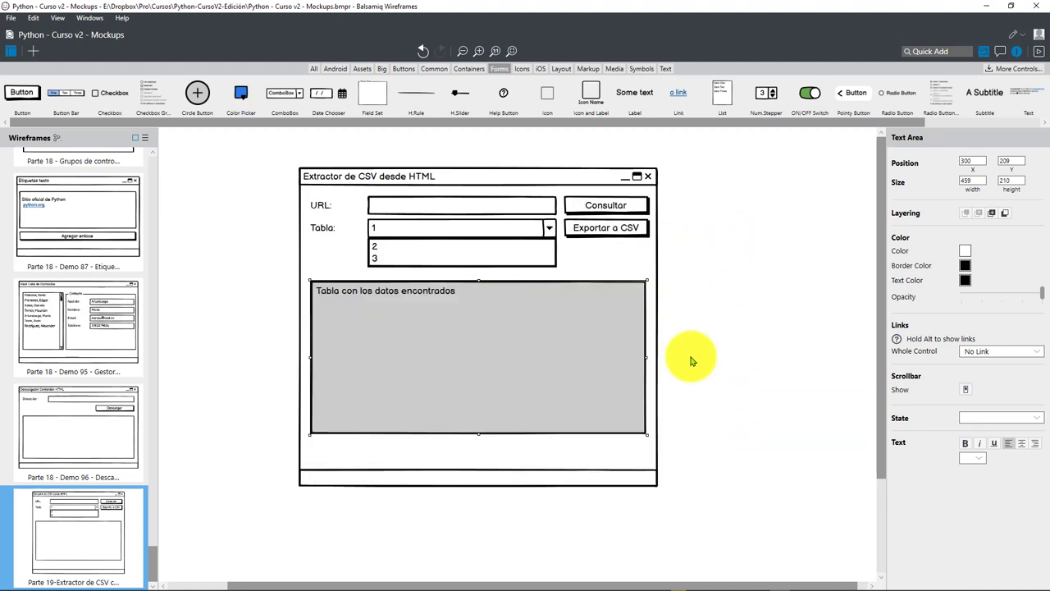
{"action": "left_click", "coordinate": [696, 361]}
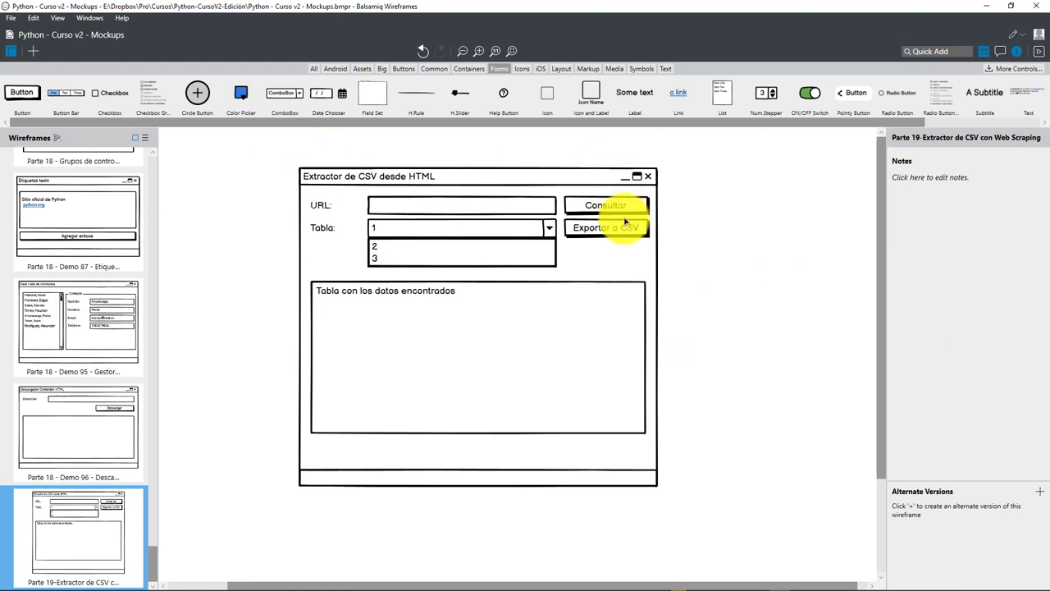
Step: Copy the Exportar a CSV button to the window bottom and relabel it 'Descargar CSV...'
{"action": "mouse_move", "coordinate": [616, 229]}
{"action": "left_mouse_down"}
{"action": "mouse_move", "coordinate": [635, 373]}
{"action": "mouse_move", "coordinate": [619, 458]}
{"action": "left_mouse_up"}
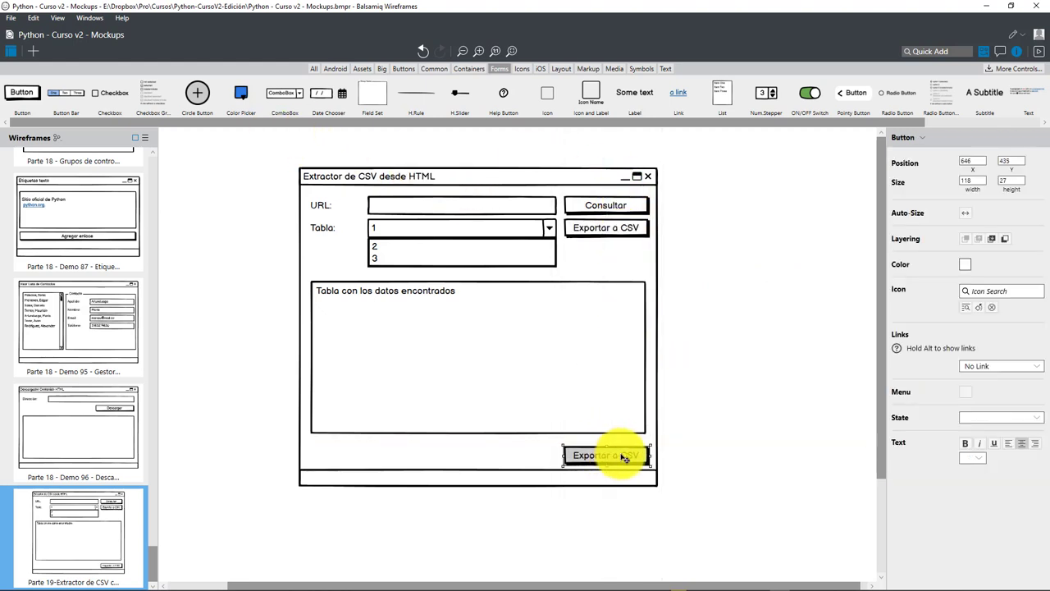
{"action": "double_click", "coordinate": [620, 457]}
{"action": "type", "text": "Descarga"}
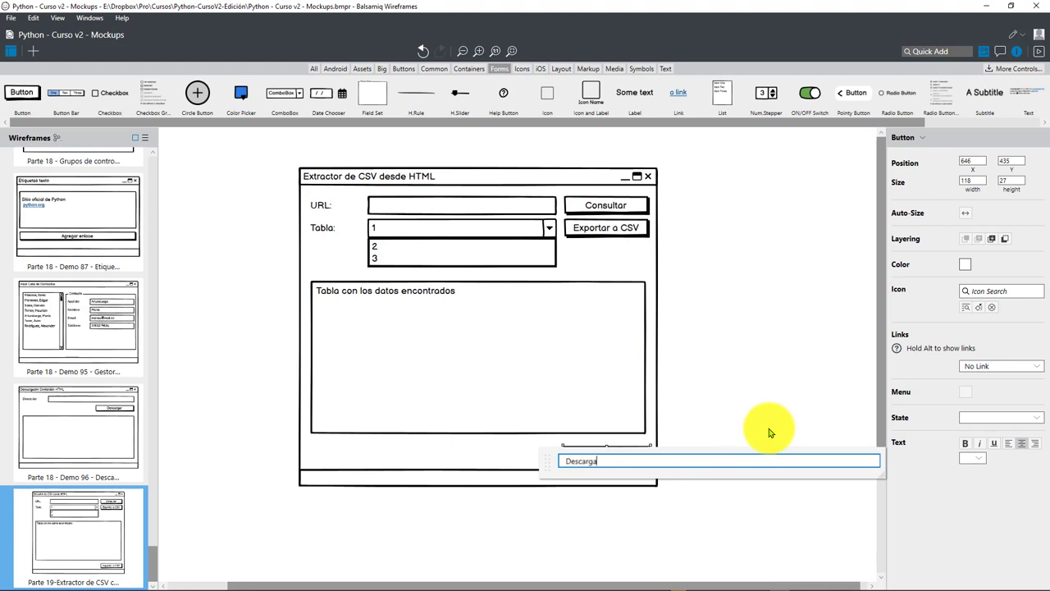
{"action": "type", "text": "r CSV..."}
{"action": "key", "text": "Return"}
{"action": "left_click", "coordinate": [769, 433]}
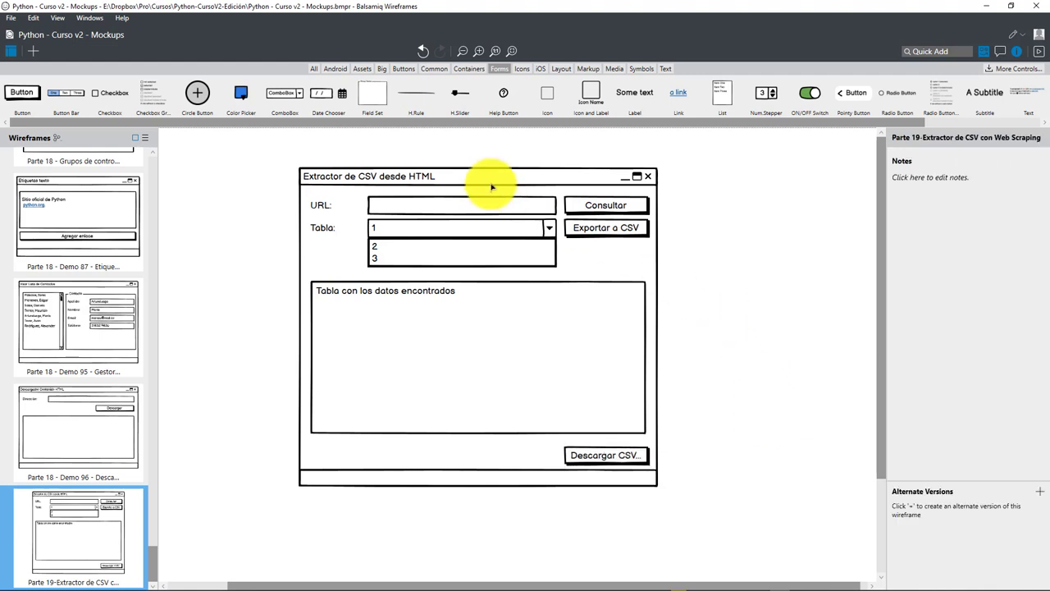
Step: Preview the finished wireframe as a full-screen presentation
{"action": "left_click", "coordinate": [57, 17]}
{"action": "left_click", "coordinate": [122, 246]}
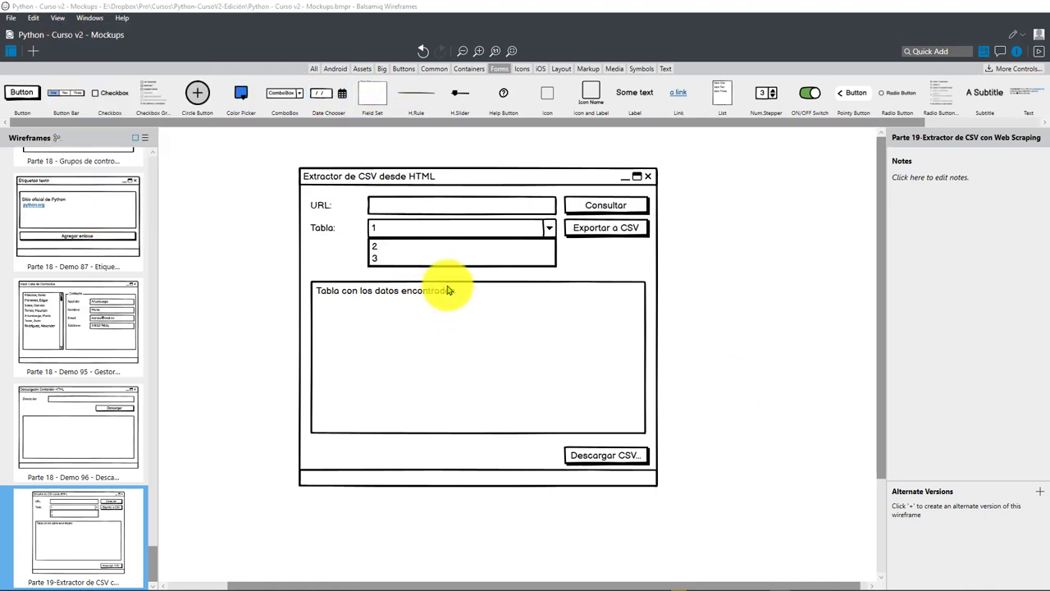
{"action": "key", "text": "ctrl+f"}
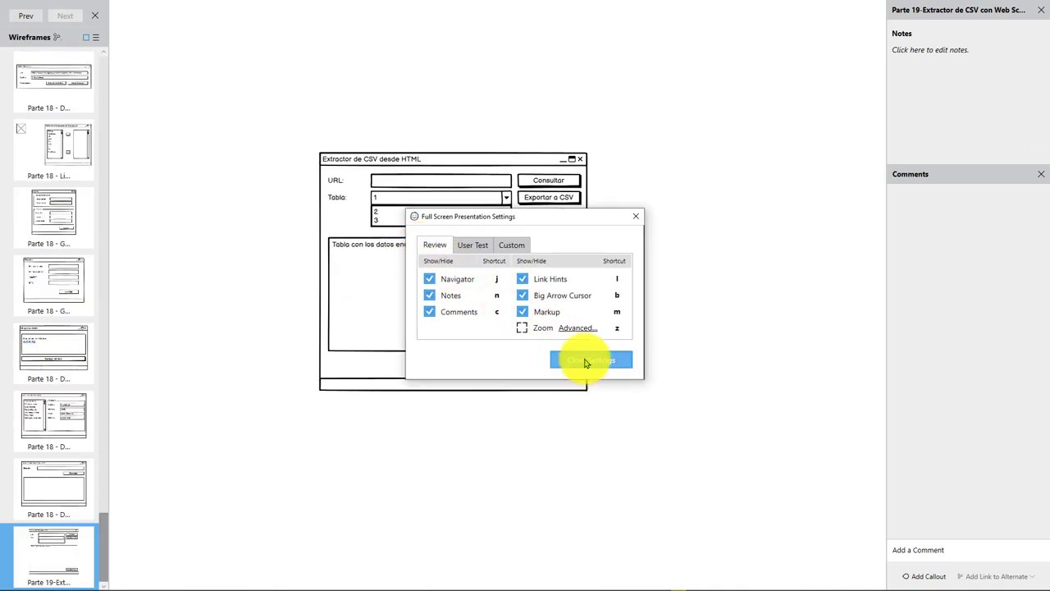
{"action": "left_click", "coordinate": [589, 359]}
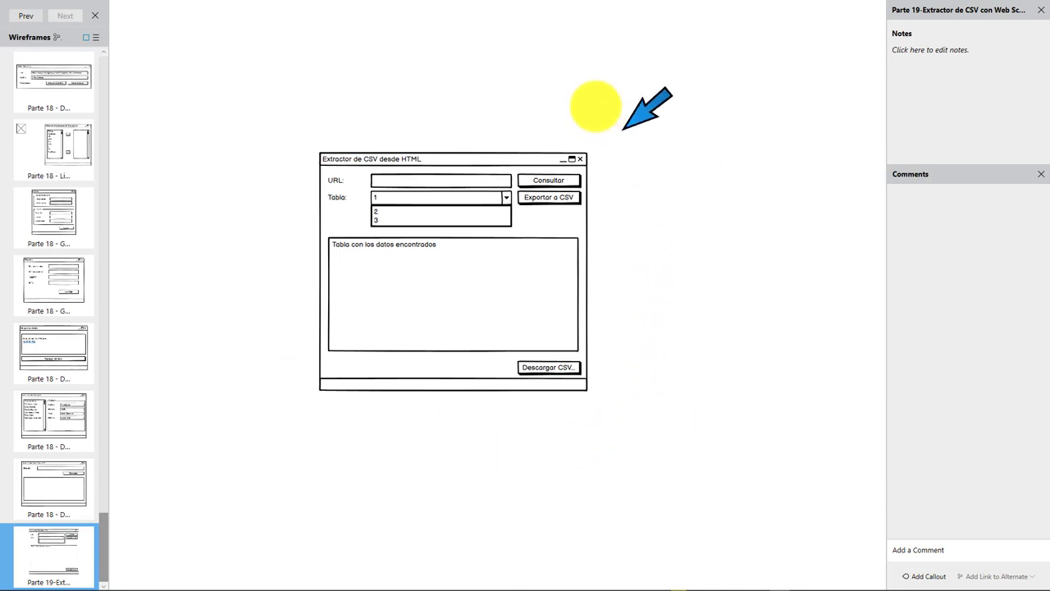
{"action": "key", "text": "Escape"}
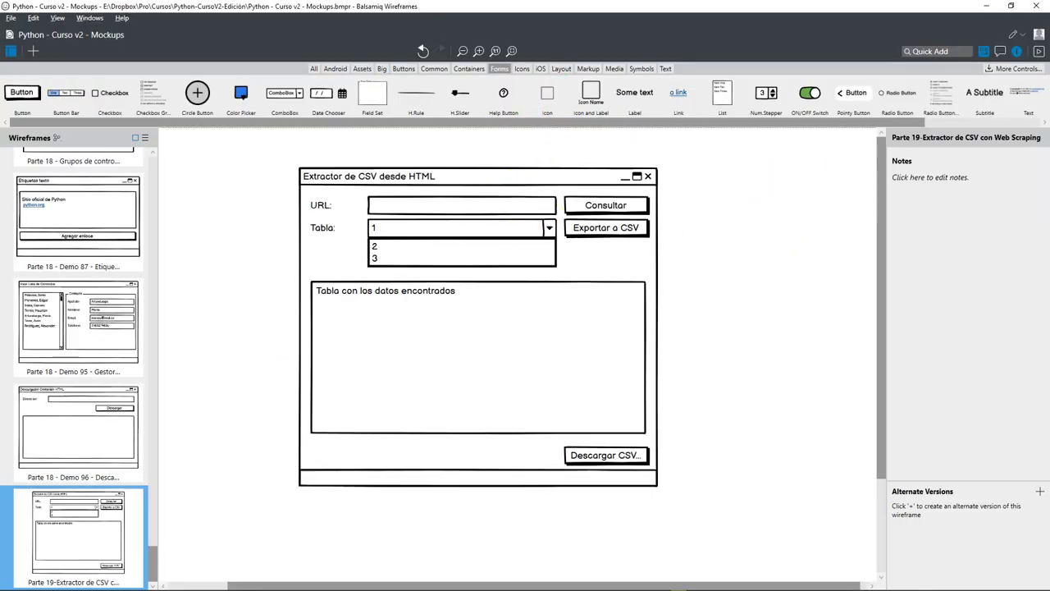